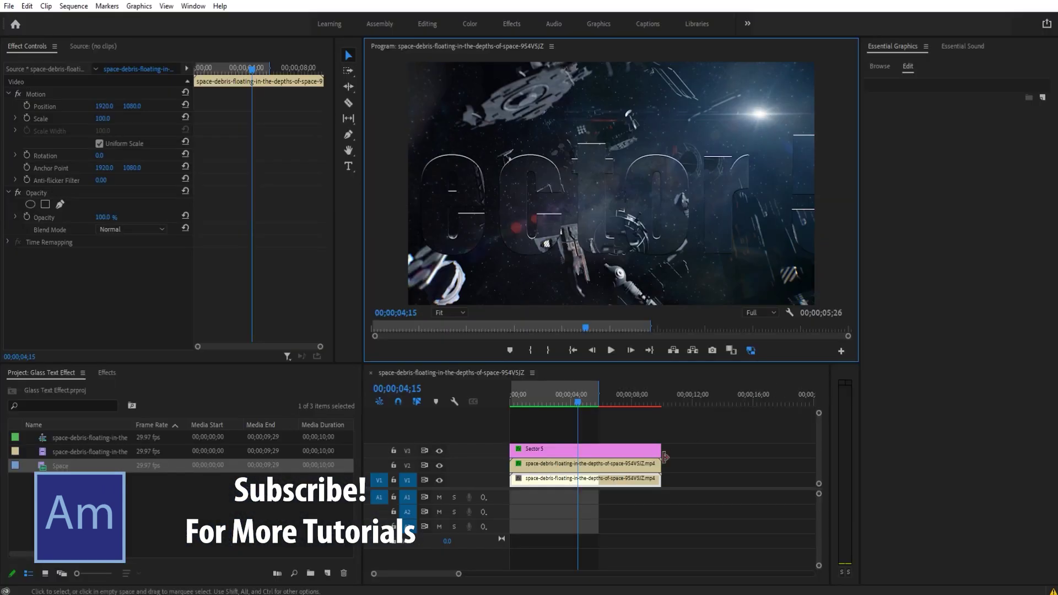
# Marquee-select all three existing clips in the sequence.
pyautogui.moveTo(696, 430); pyautogui.dragTo(548, 510)
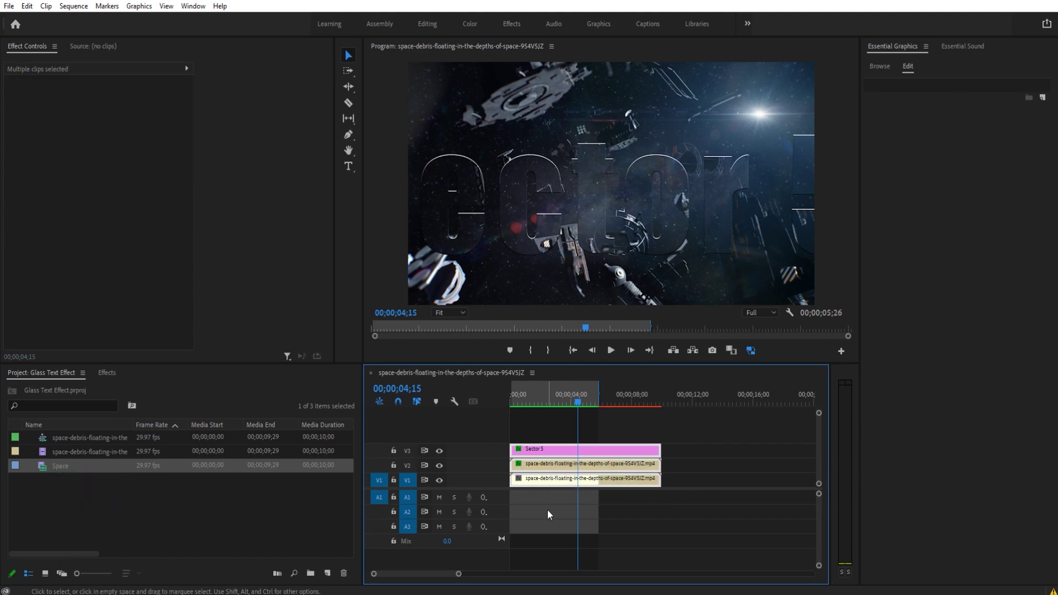
# Delete the selected clips and add the Space footage to the timeline, keeping existing settings.
pyautogui.press('Delete')
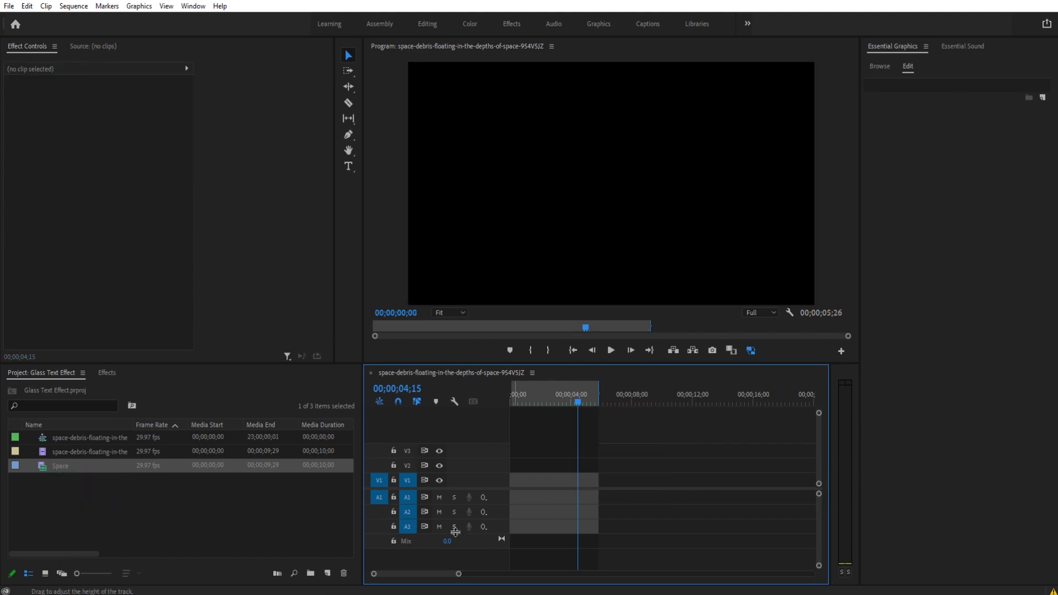
pyautogui.moveTo(55, 466); pyautogui.dragTo(515, 488)
pyautogui.click(532, 322)
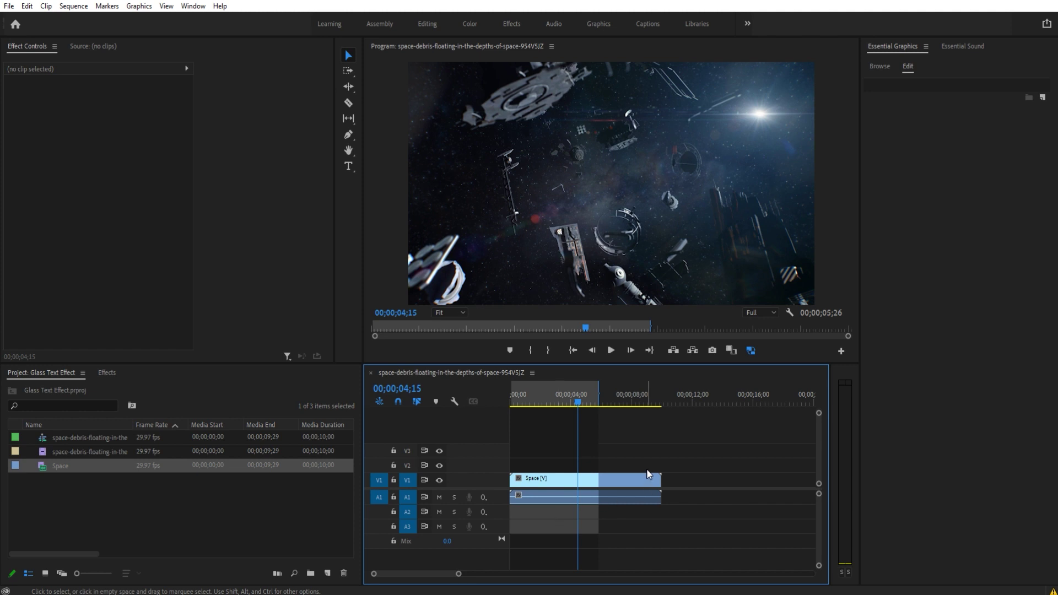
# Duplicate the Space clip up onto track V2 above the original.
pyautogui.click(558, 479)
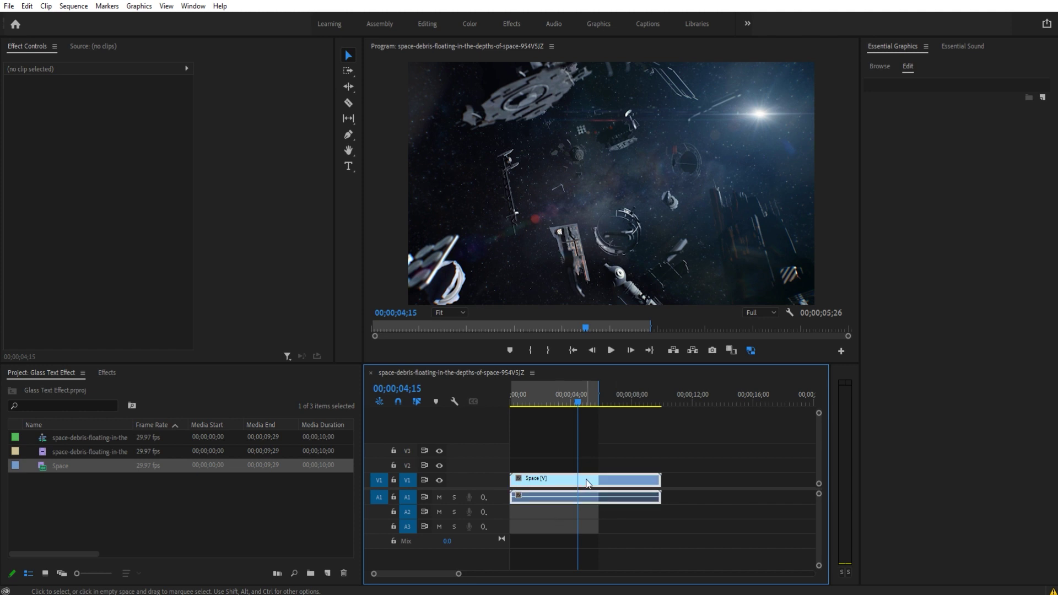
pyautogui.click(592, 396)
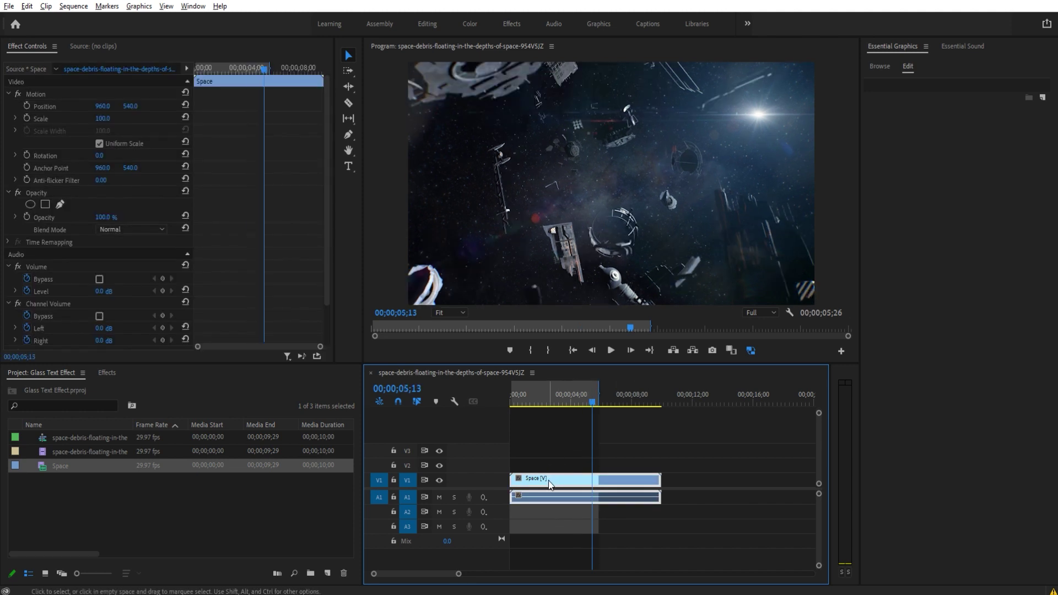
pyautogui.moveTo(549, 484); pyautogui.dragTo(554, 467)
pyautogui.click(565, 520)
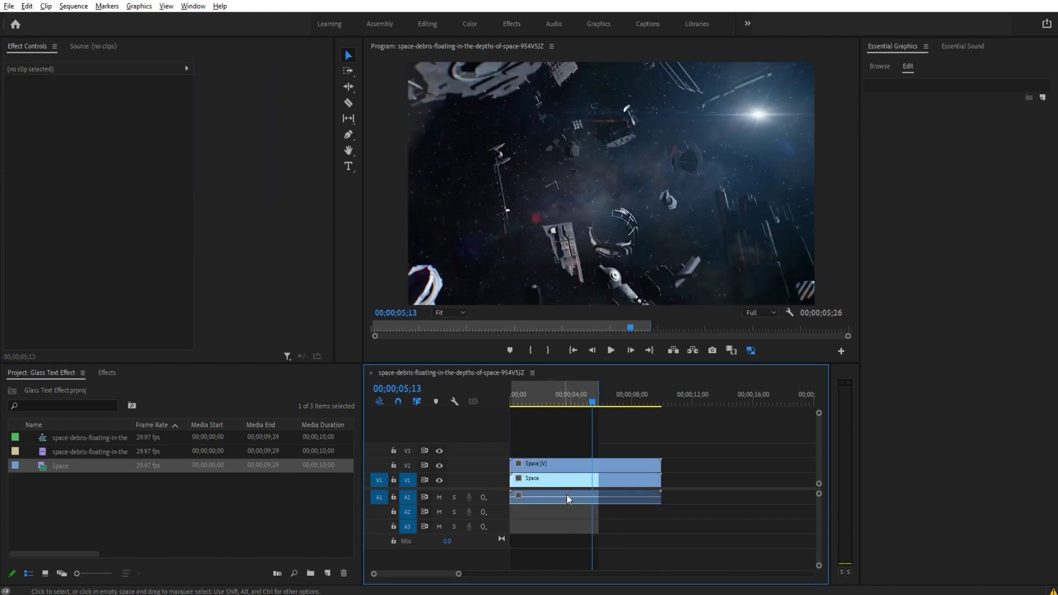
pyautogui.click(562, 467)
pyautogui.moveTo(547, 396); pyautogui.dragTo(524, 408)
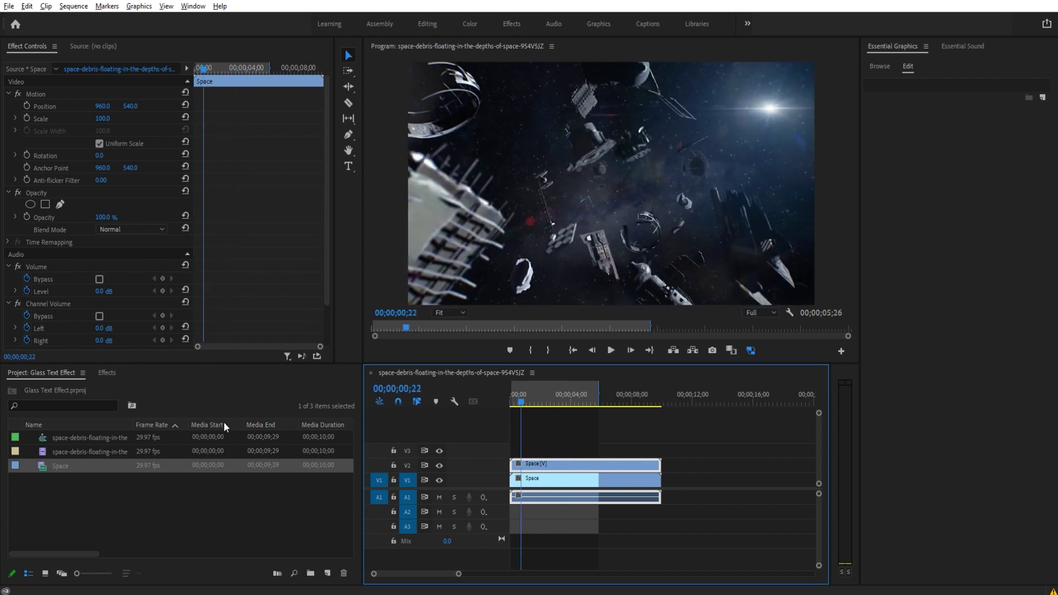
# Apply the Bevel Alpha effect to the upper Space clip on V2.
pyautogui.click(107, 373)
pyautogui.click(65, 389)
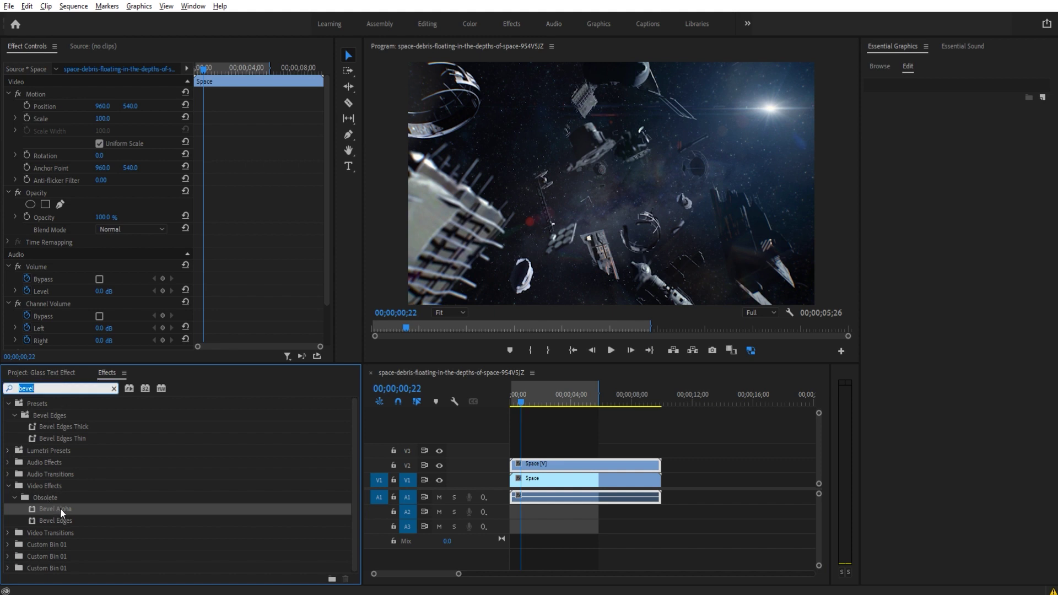
pyautogui.moveTo(61, 509); pyautogui.dragTo(567, 466)
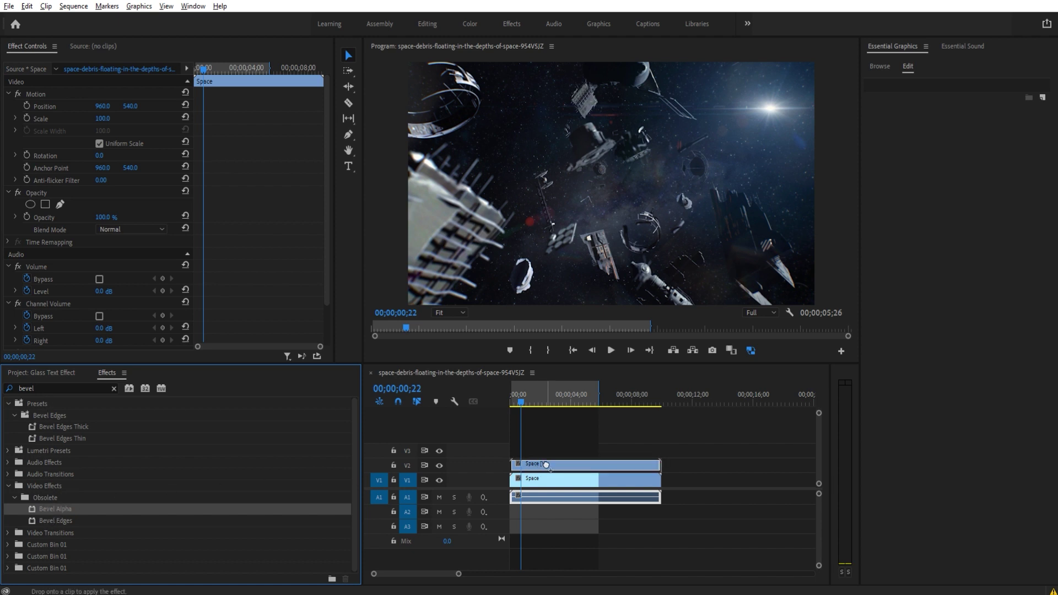
# Search 'track' and apply Track Matte Key to the upper Space clip.
pyautogui.click(57, 388)
pyautogui.write('trac')
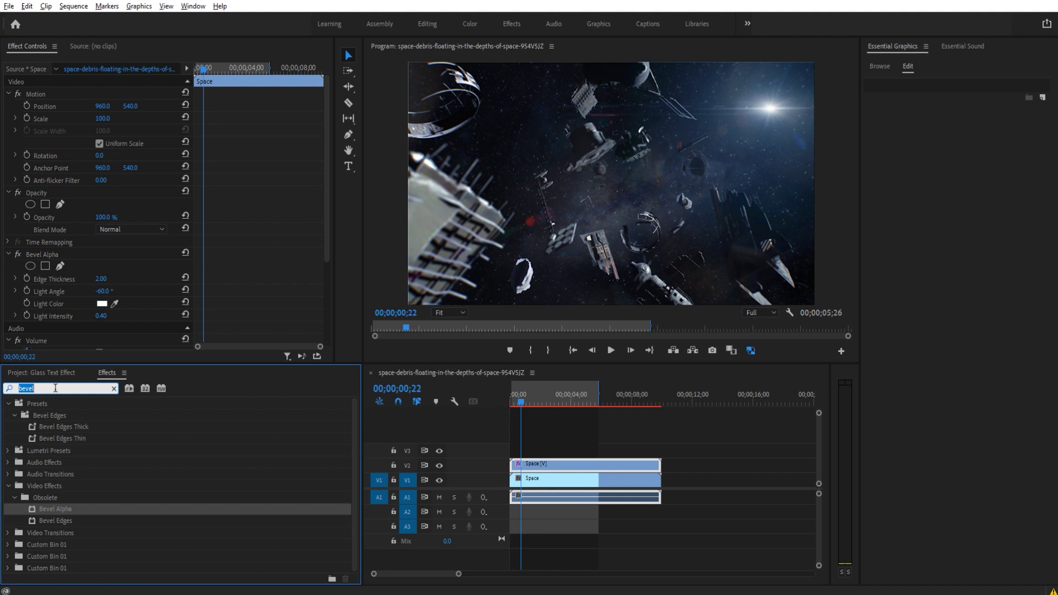
pyautogui.write('k')
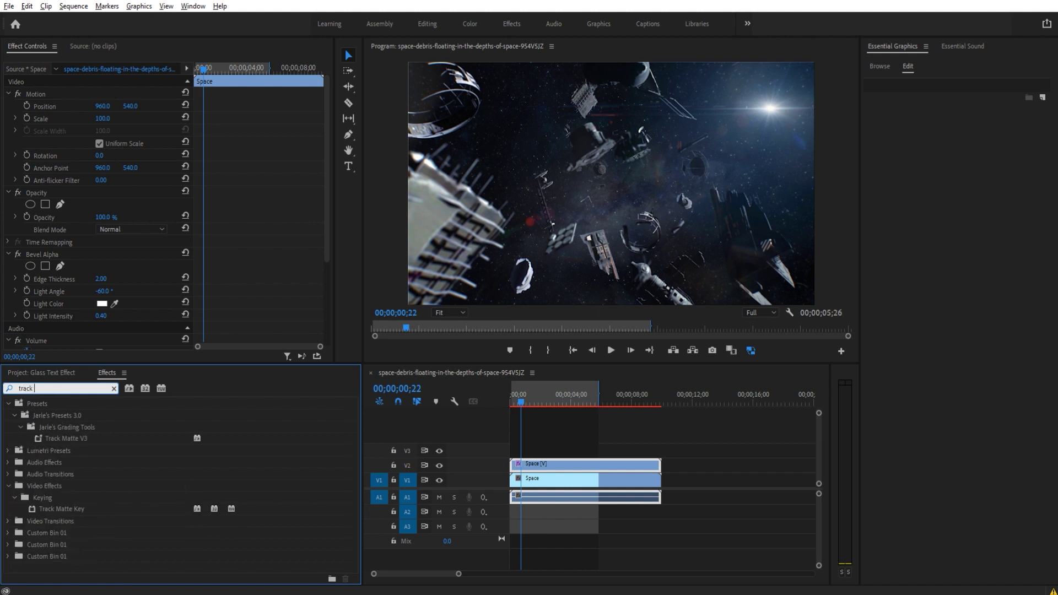
pyautogui.click(55, 509)
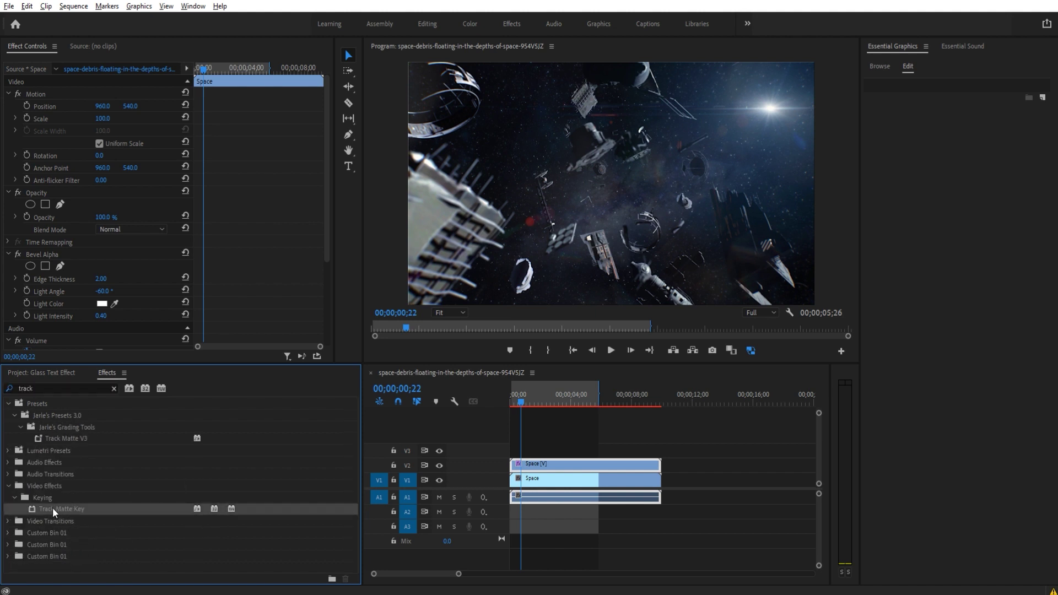
pyautogui.moveTo(53, 508); pyautogui.dragTo(570, 464)
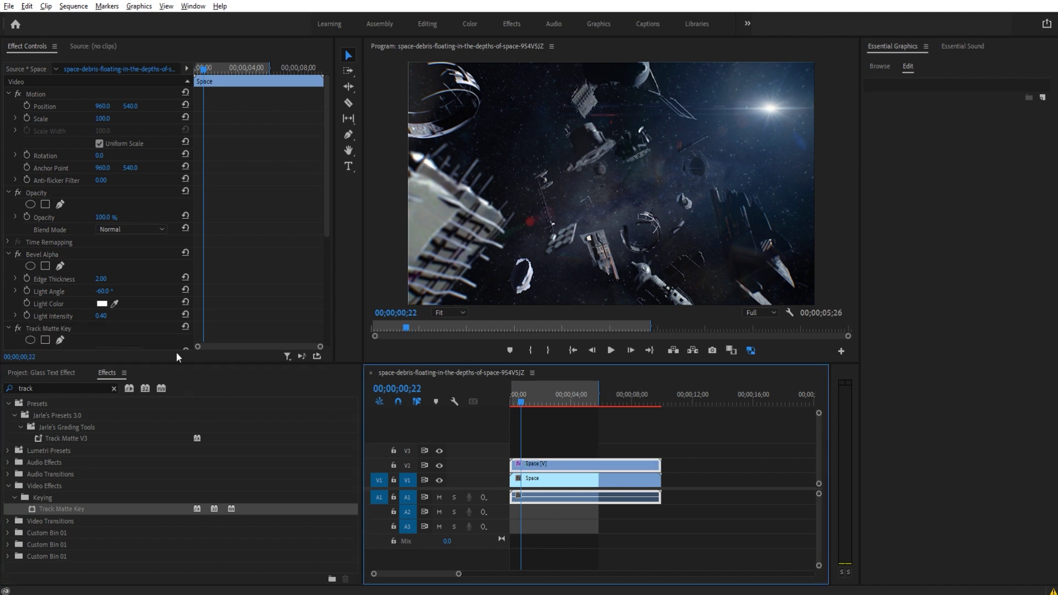
# Create a horizontal text title reading 'Outside Mars' on the frame and select all its text.
pyautogui.click(507, 404)
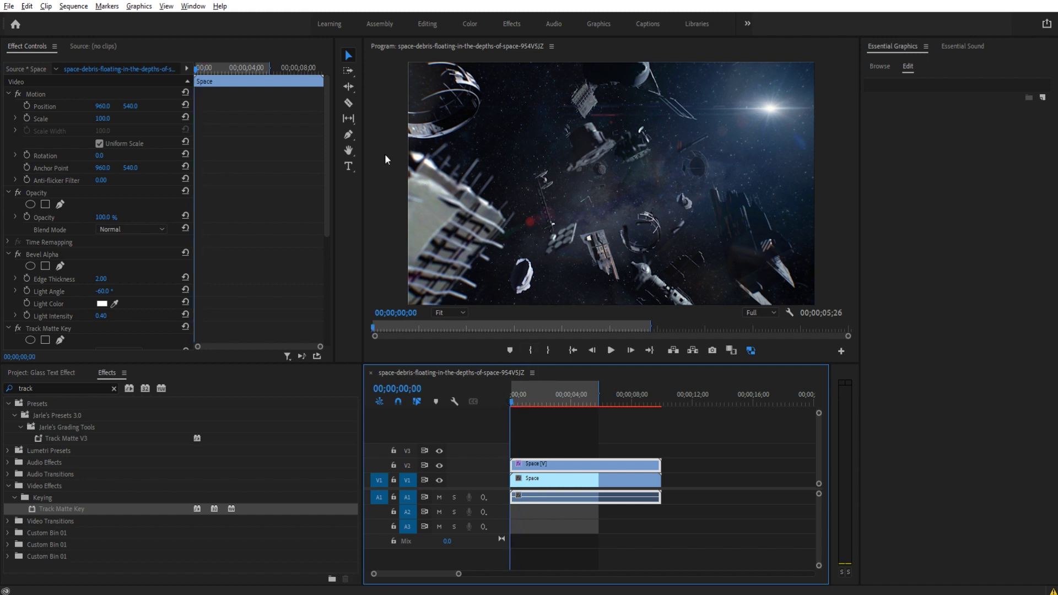
pyautogui.click(349, 167)
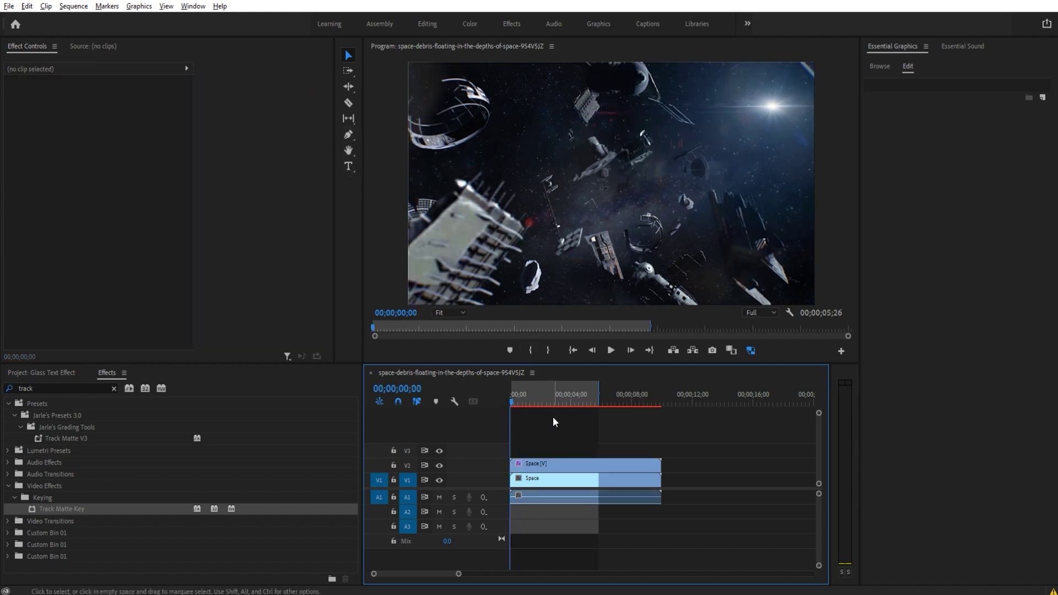
pyautogui.click(349, 167)
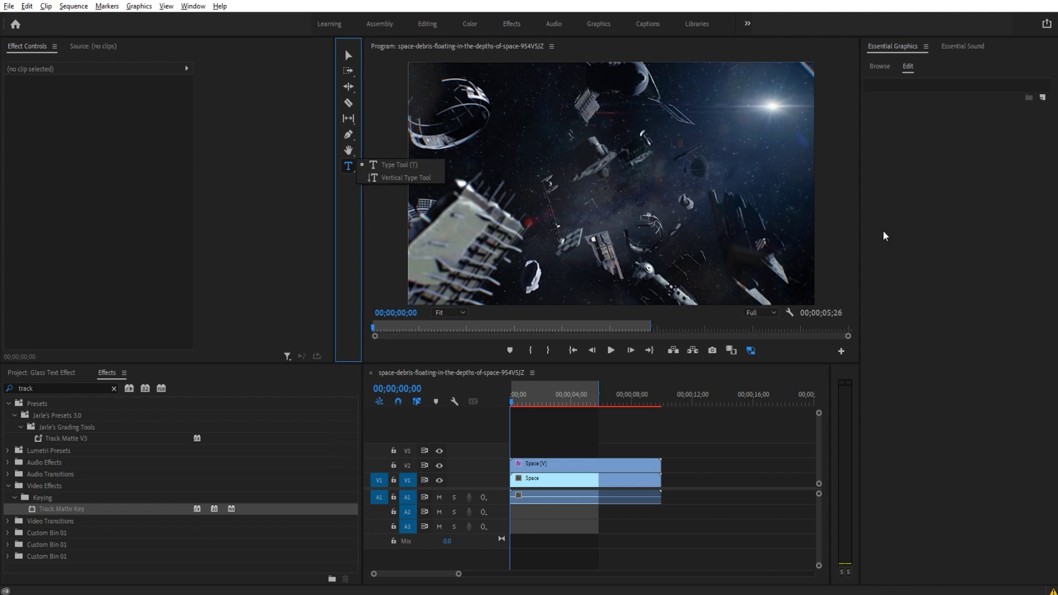
pyautogui.click(388, 164)
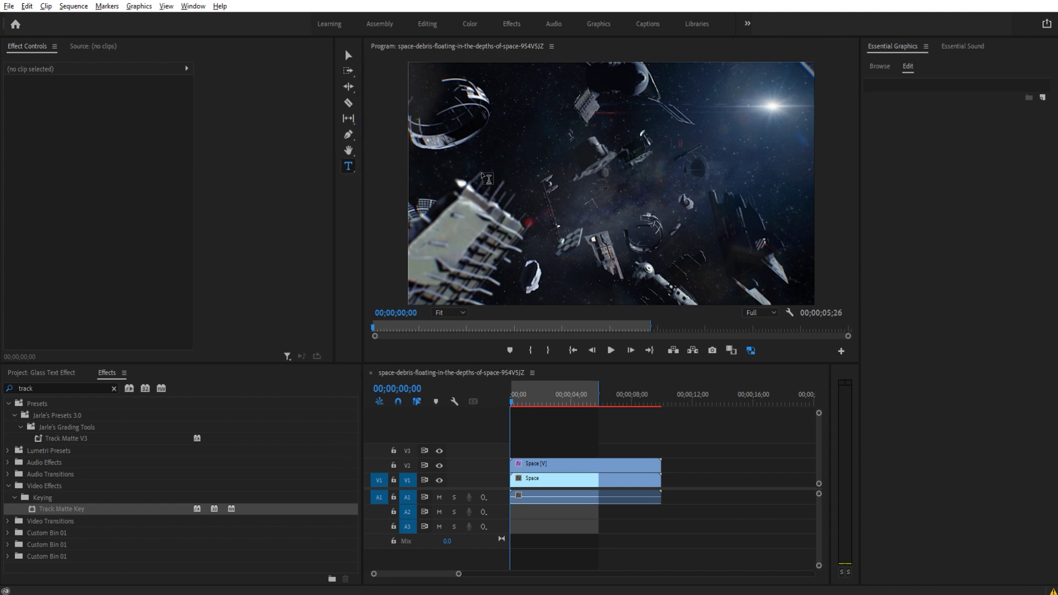
pyautogui.click(482, 192)
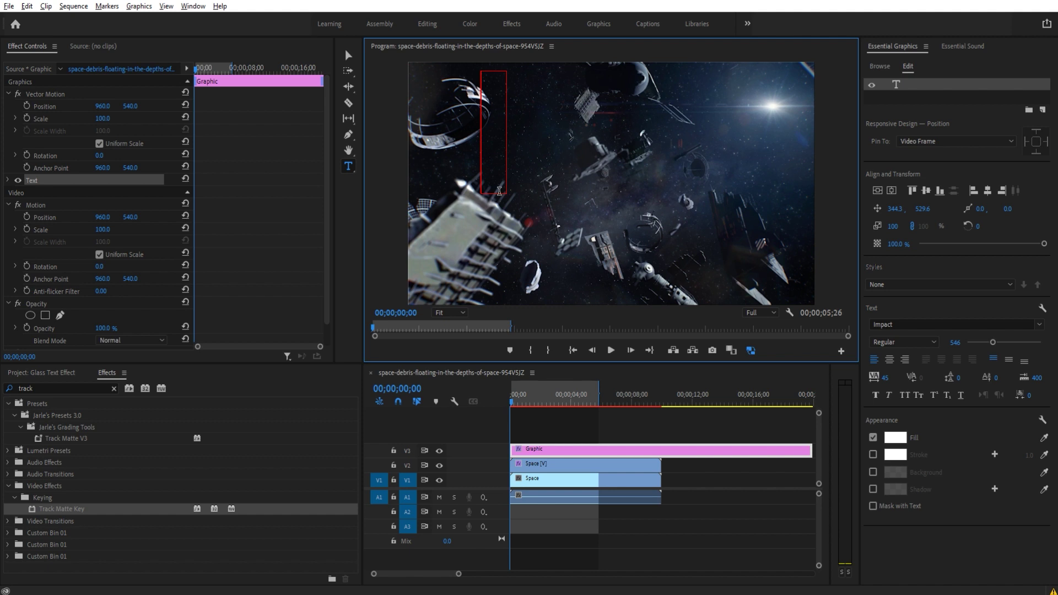
pyautogui.write('Outside Mars')
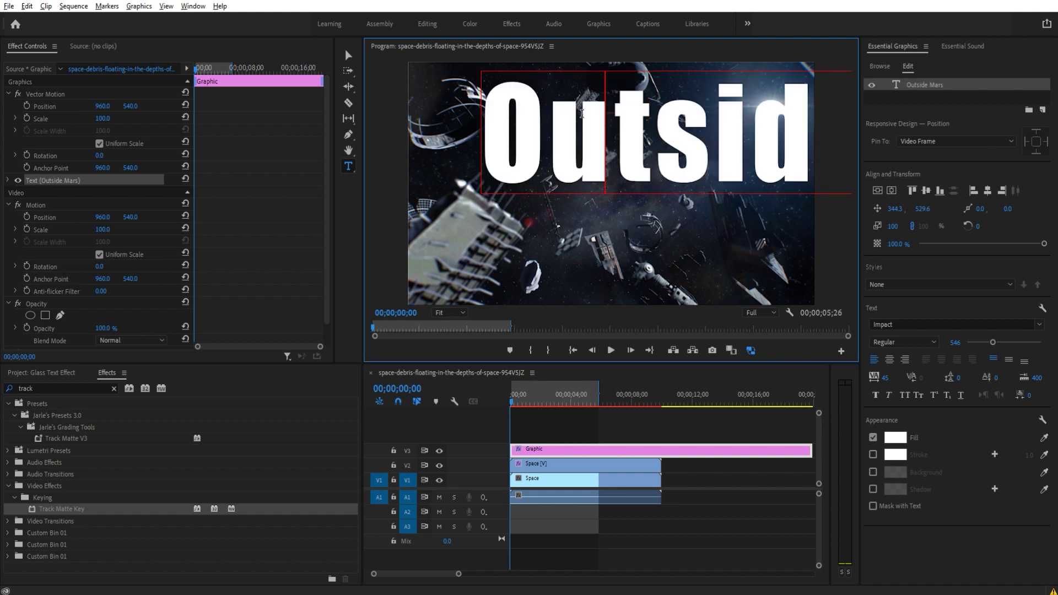
pyautogui.hotkey('ctrl', 'a')
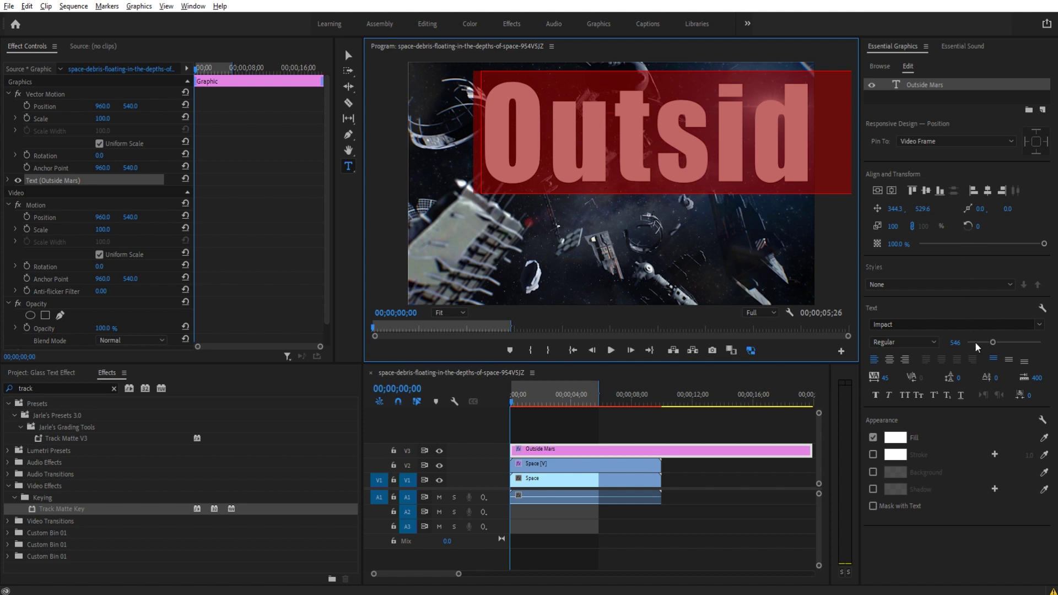
# Set the title's font size to 226 and its position to 291.8, 629.6.
pyautogui.moveTo(993, 342); pyautogui.dragTo(978, 343)
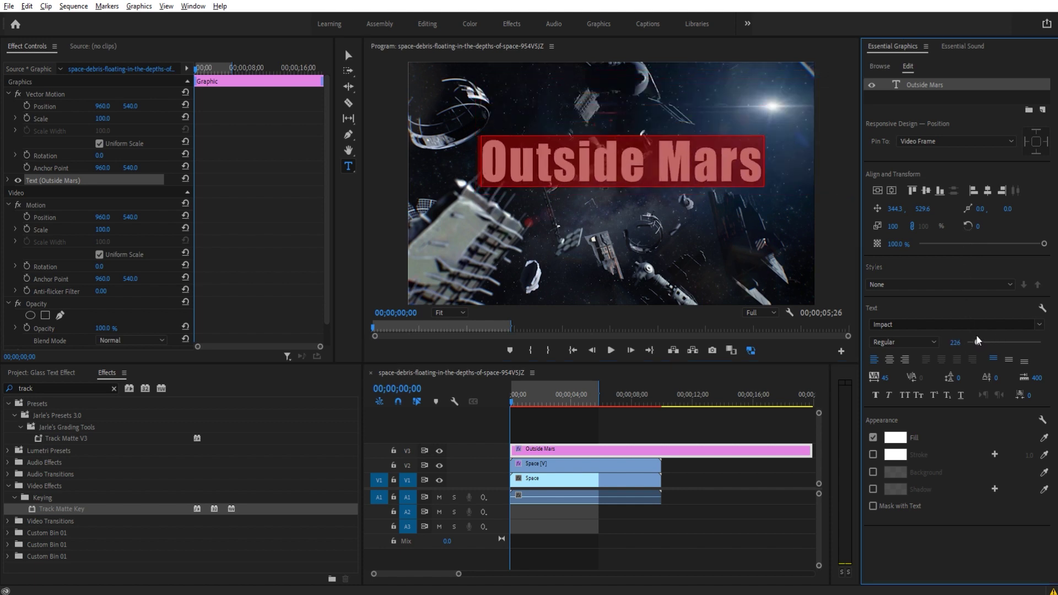
pyautogui.click(347, 57)
pyautogui.click(604, 160)
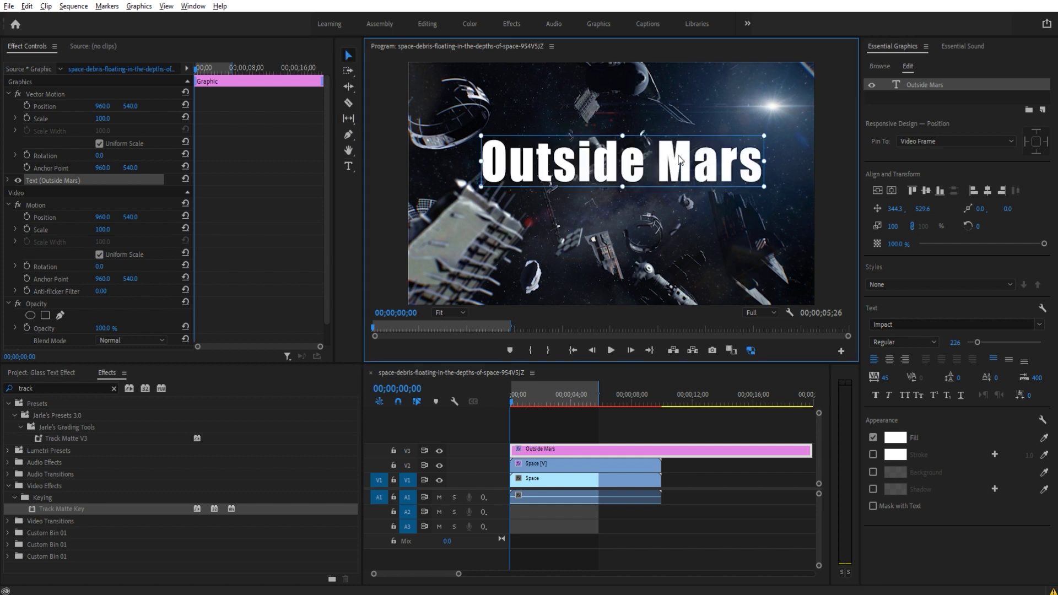
pyautogui.moveTo(895, 208); pyautogui.dragTo(948, 208)
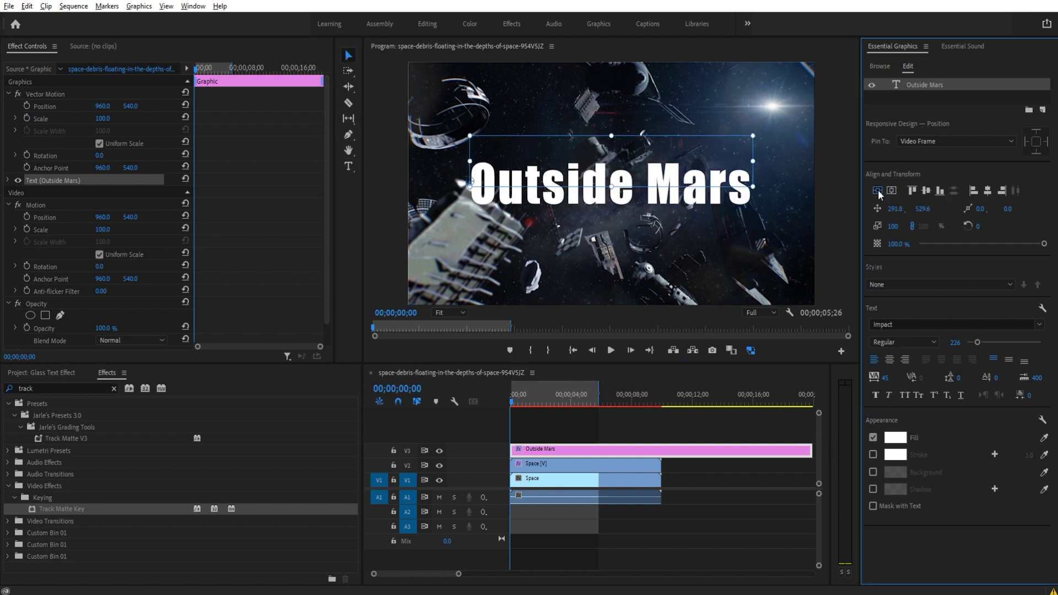
pyautogui.click(600, 433)
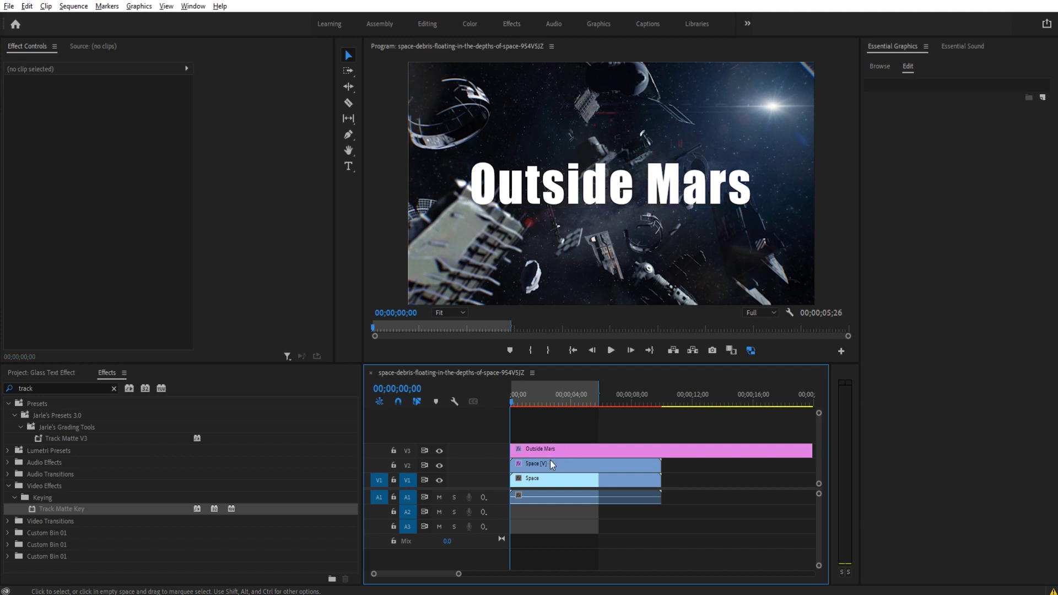
# Set the upper Space clip's Track Matte Key matte to Video 3.
pyautogui.click(534, 463)
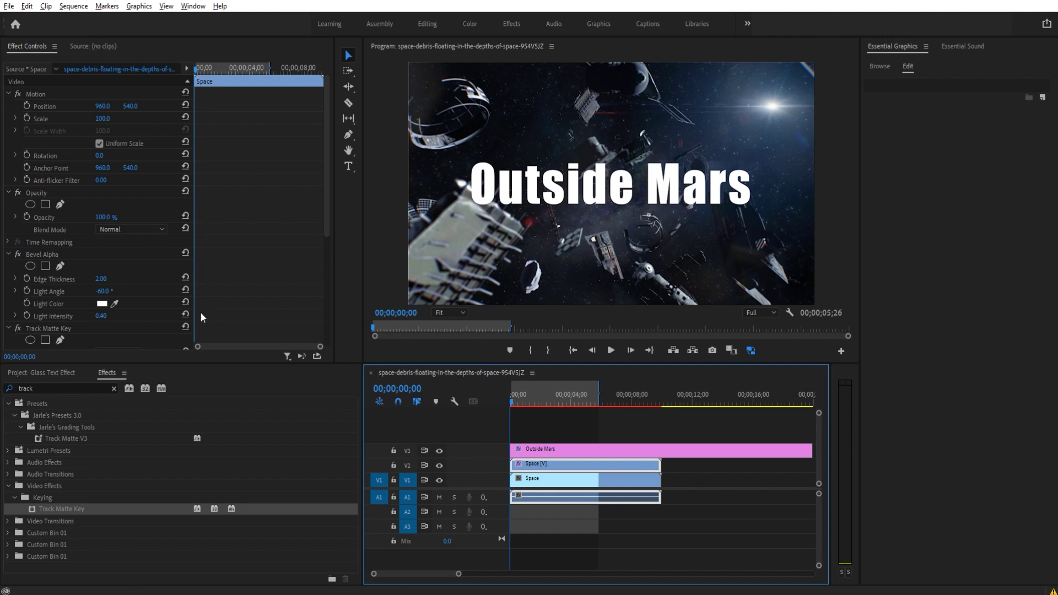
pyautogui.scroll(-5, 106, 254)
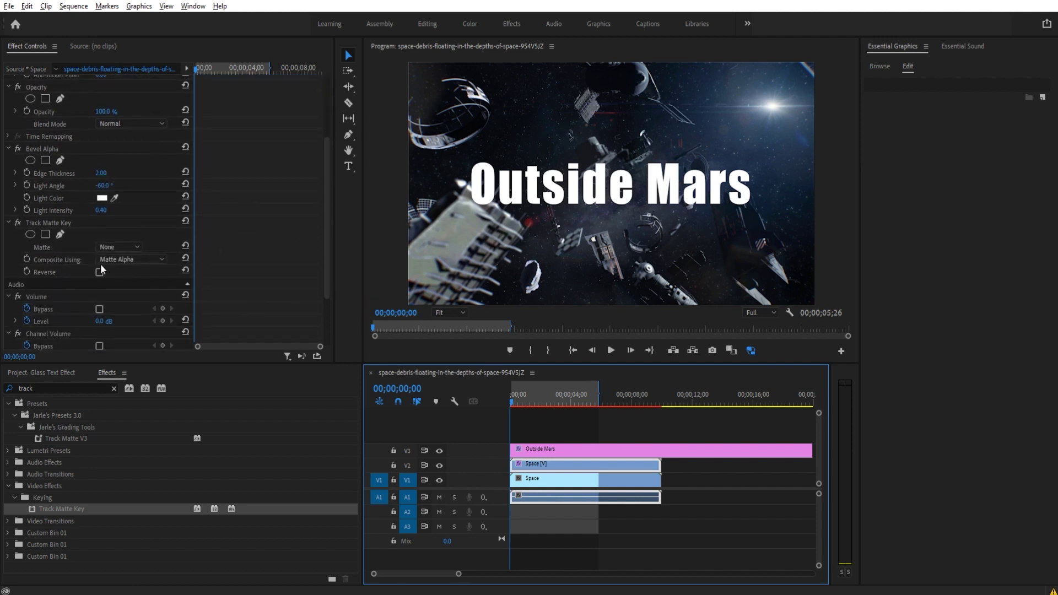
pyautogui.click(125, 247)
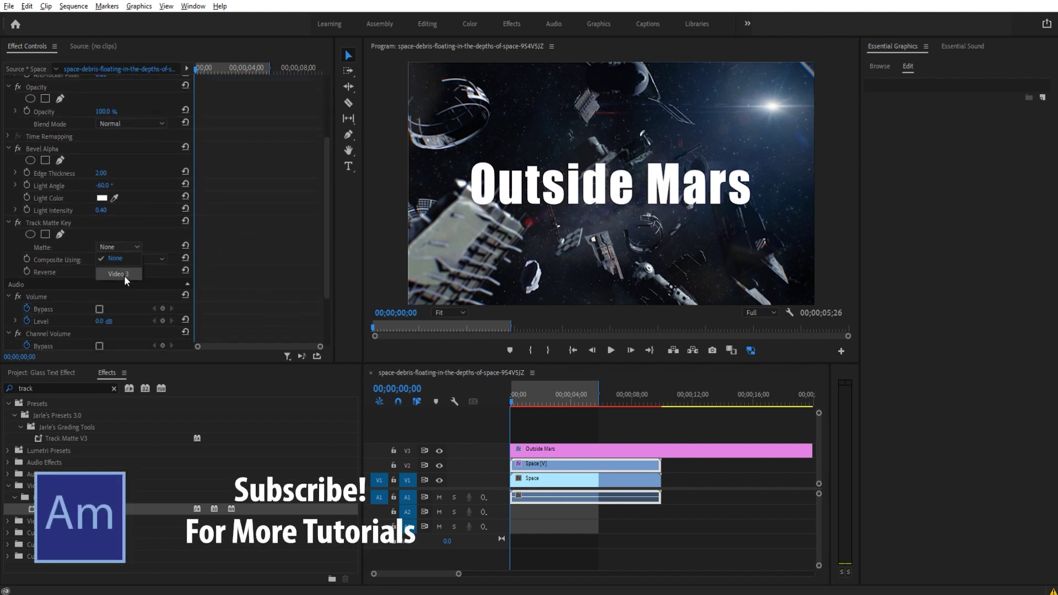
pyautogui.click(124, 276)
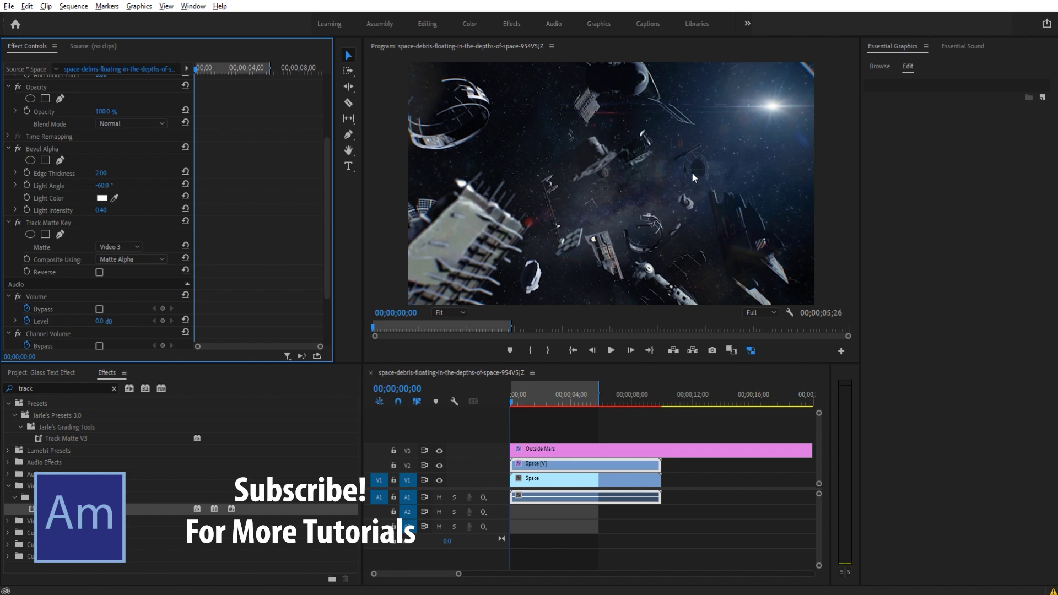
# Move Track Matte Key above Bevel Alpha in the effect stack.
pyautogui.scroll(1, 86, 236)
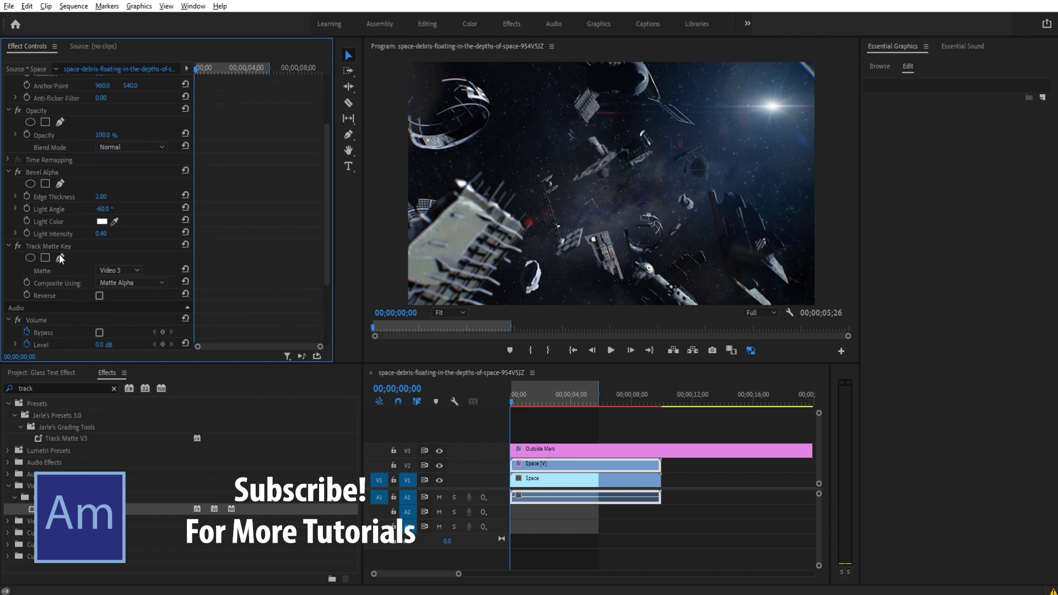
pyautogui.click(51, 243)
pyautogui.moveTo(51, 242); pyautogui.dragTo(53, 174)
pyautogui.click(48, 233)
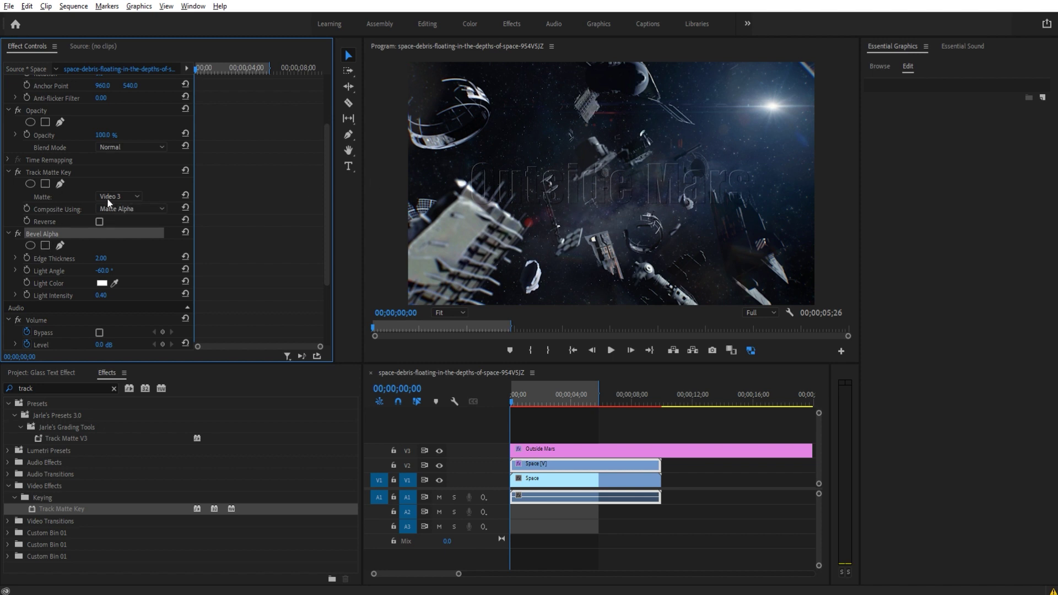
pyautogui.click(59, 171)
# Set the Bevel Alpha edge thickness to 5.00.
pyautogui.click(43, 233)
pyautogui.click(113, 257)
pyautogui.click(137, 248)
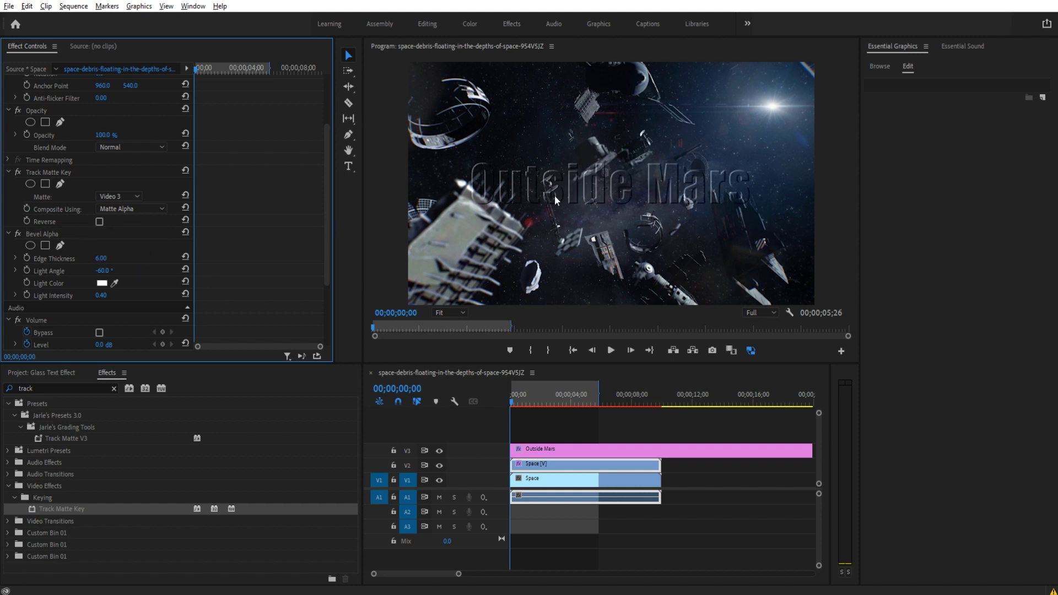
pyautogui.click(108, 257)
pyautogui.click(222, 237)
# Set Bevel Alpha light intensity to 1.00 and light angle to 35°.
pyautogui.click(102, 295)
pyautogui.write('1')
pyautogui.click(141, 244)
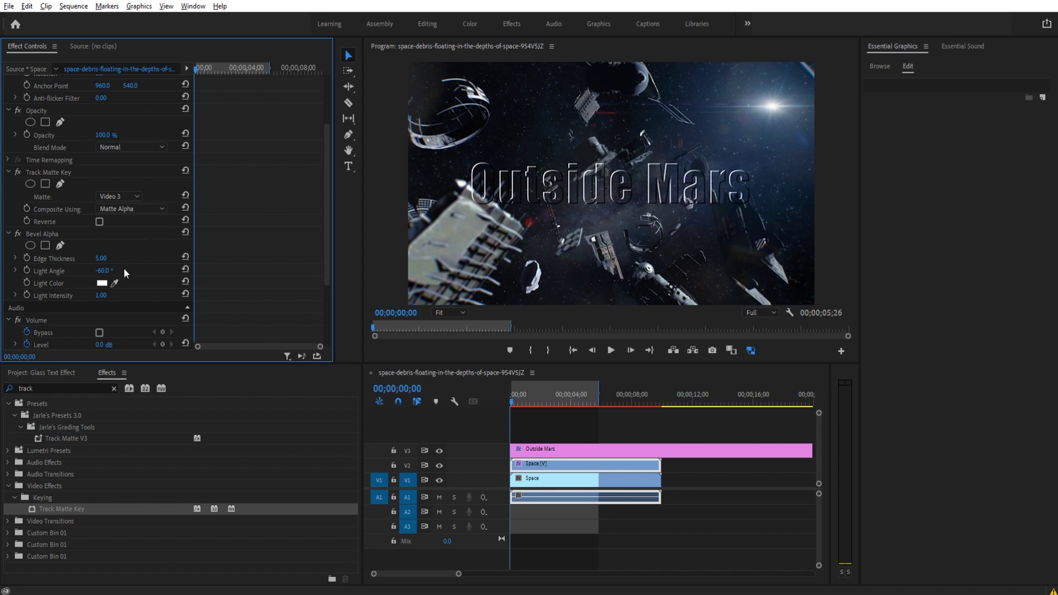
pyautogui.moveTo(102, 271); pyautogui.dragTo(157, 270)
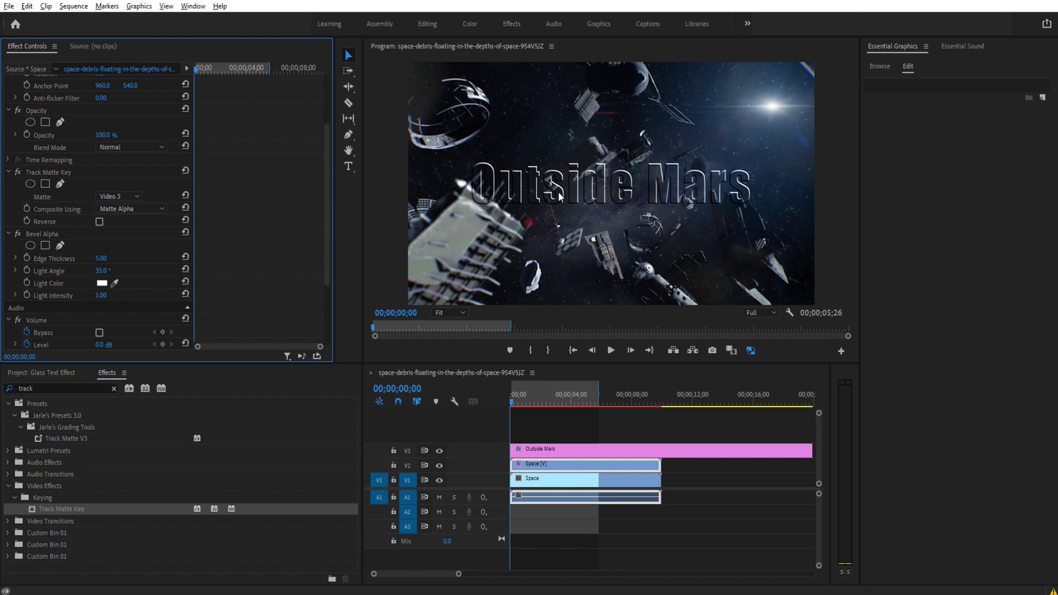
# Keyframe the Outside Mars title's Scale from 100 at the start to 256 at 00;00;04;17.
pyautogui.click(552, 449)
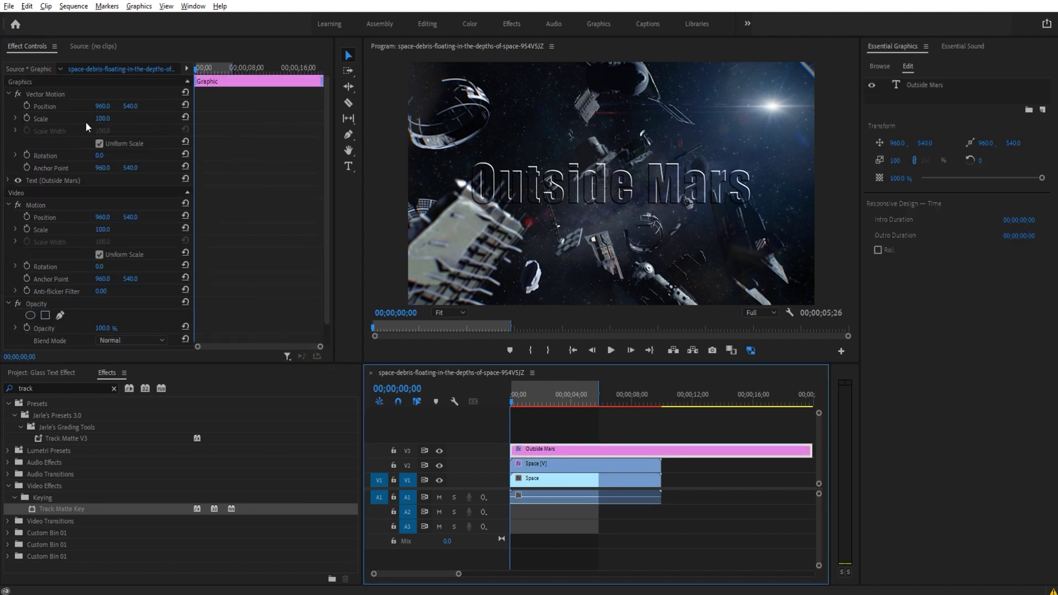
pyautogui.click(27, 119)
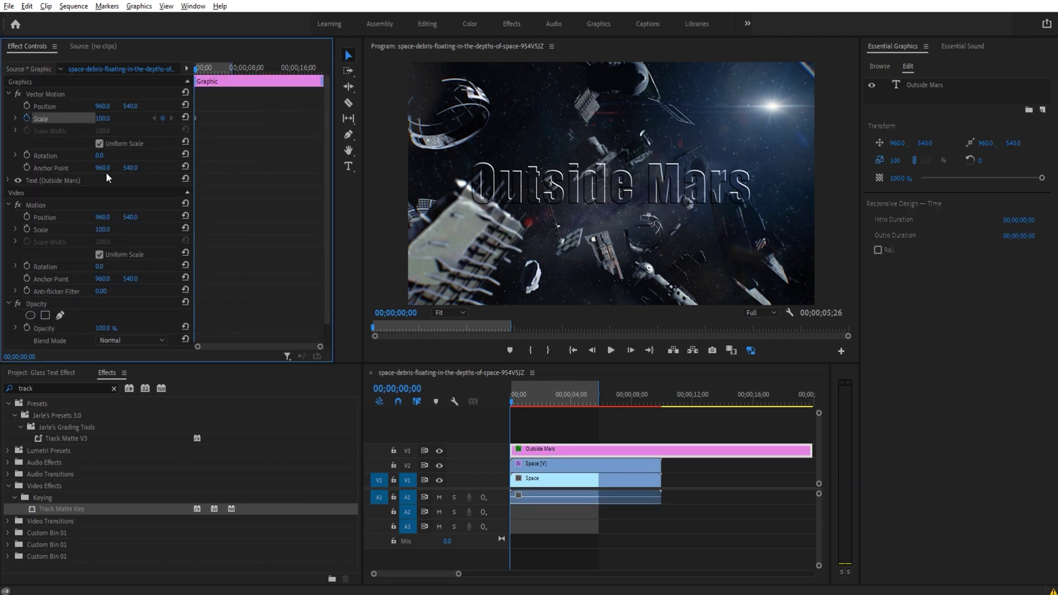
pyautogui.click(571, 402)
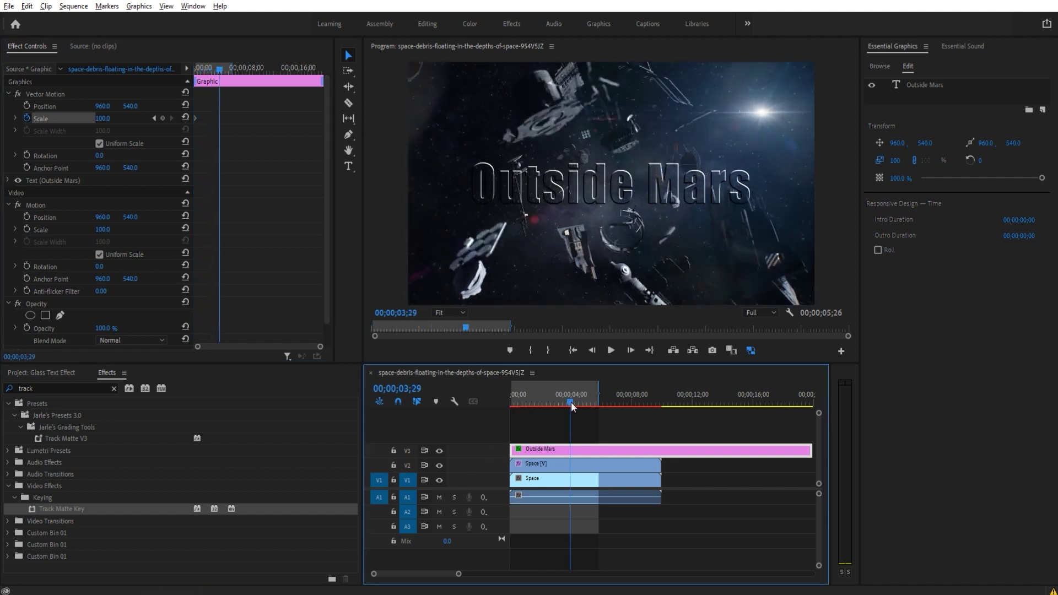
pyautogui.moveTo(572, 401); pyautogui.dragTo(579, 402)
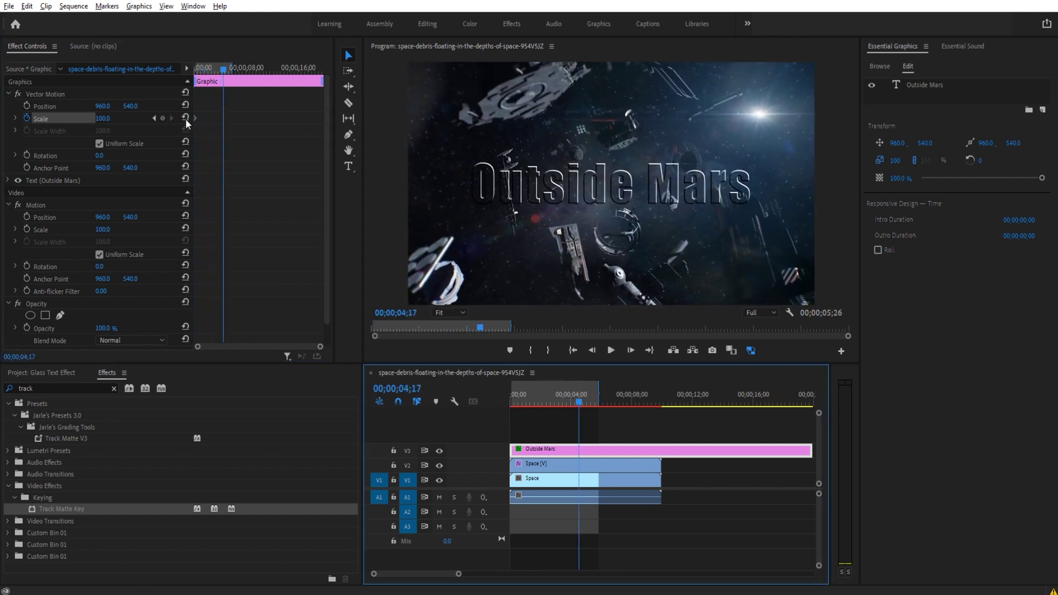
pyautogui.moveTo(104, 119); pyautogui.dragTo(189, 119)
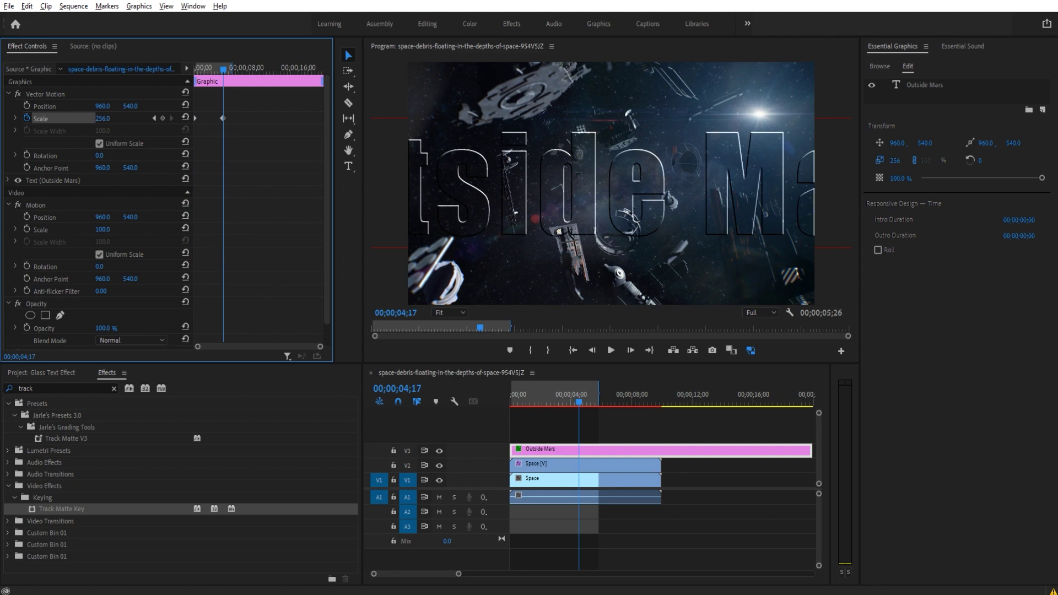
pyautogui.moveTo(578, 402); pyautogui.dragTo(524, 392)
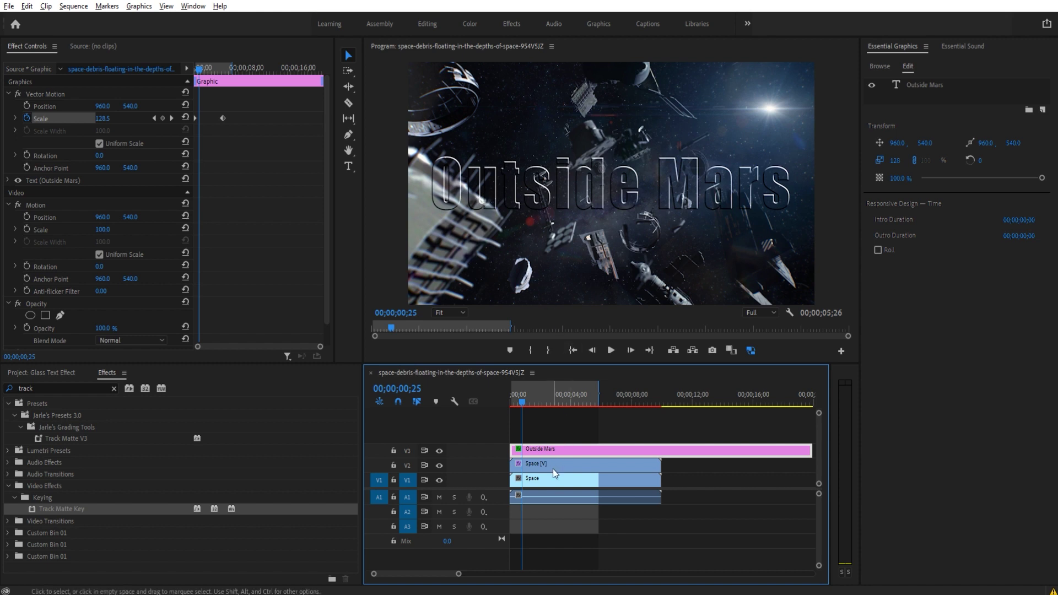
# Set the Space footage's scale to 120, then maximize the Program monitor at the sequence start.
pyautogui.click(533, 464)
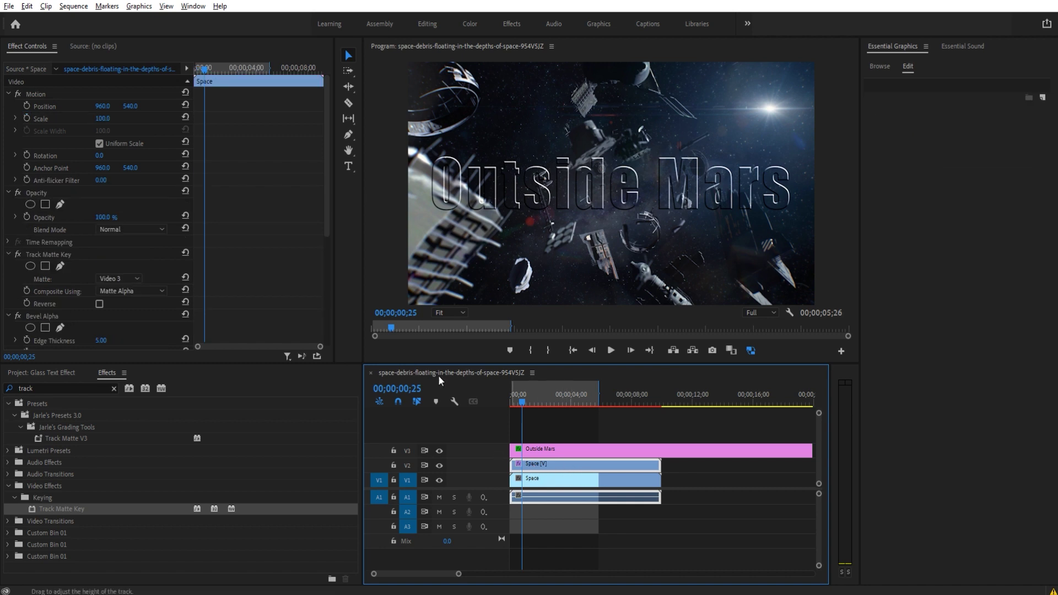
pyautogui.click(99, 119)
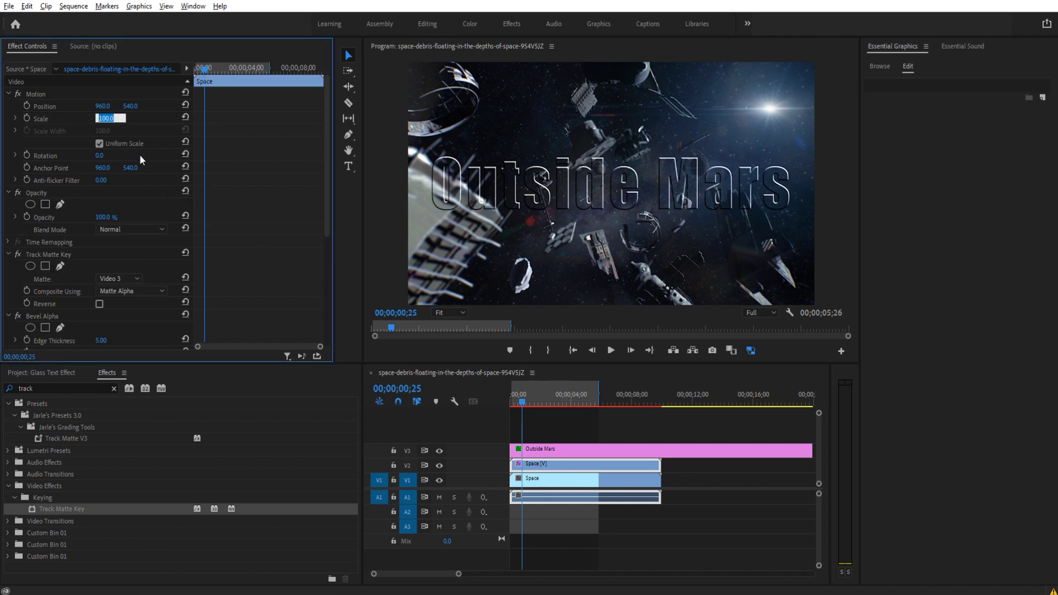
pyautogui.write('120')
pyautogui.press('Return')
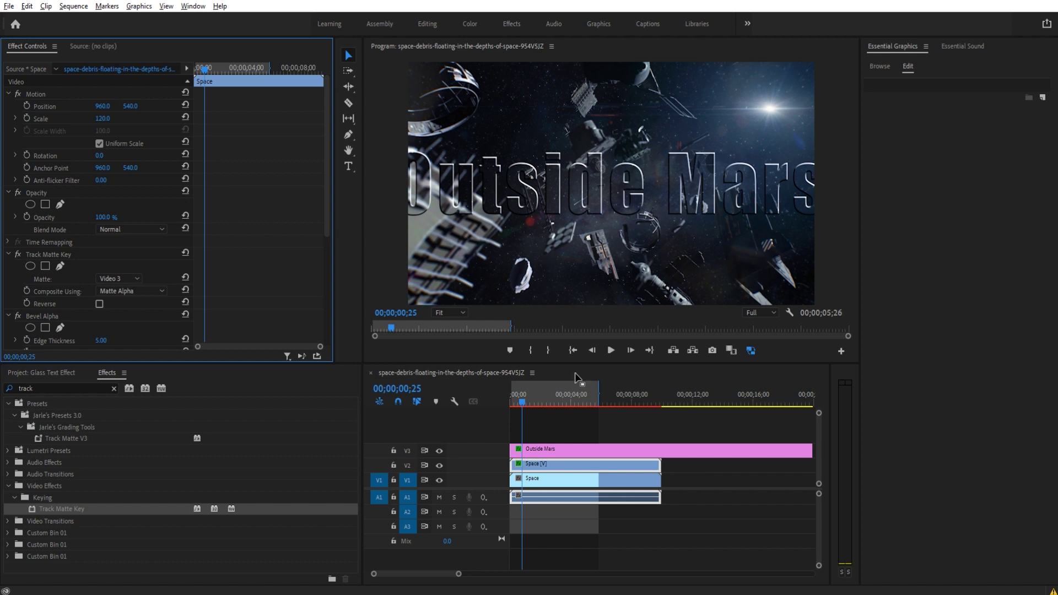
pyautogui.moveTo(529, 402); pyautogui.dragTo(508, 401)
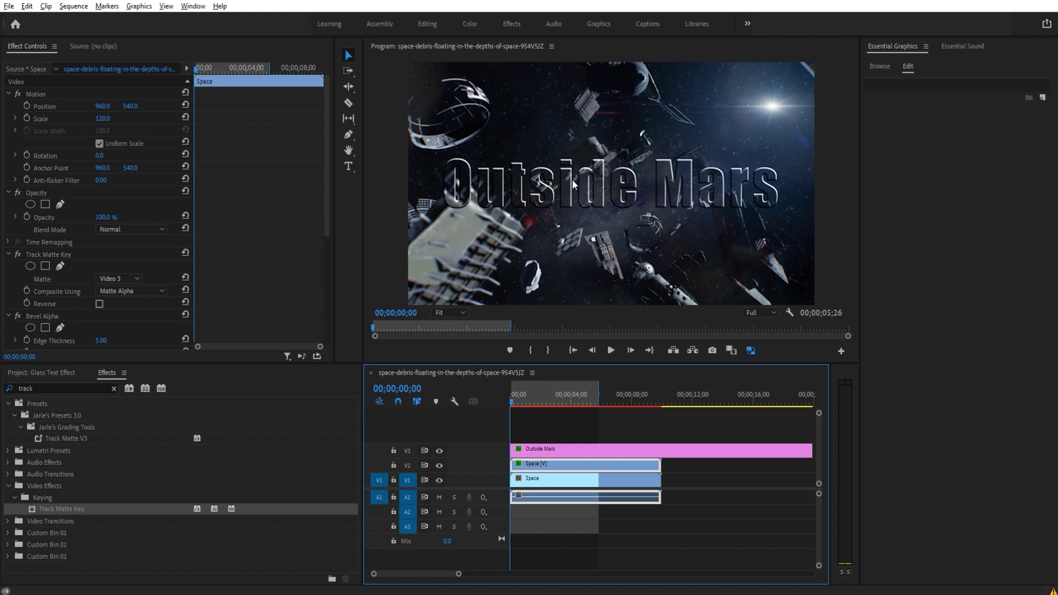
pyautogui.press('`')
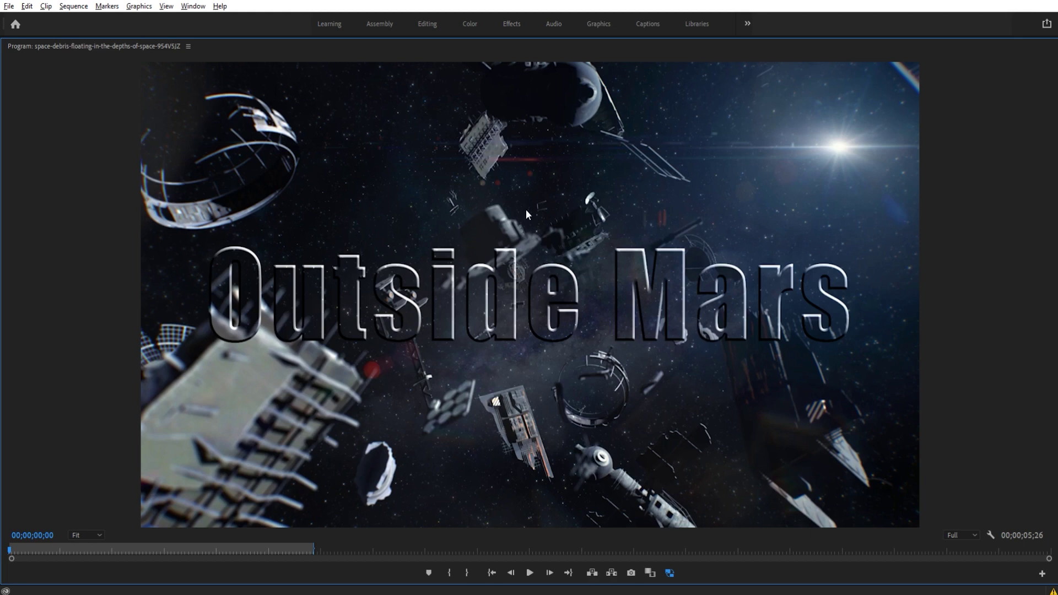
# Play and stop the preview, restore the panel layout, and rewind to 00;00;00;00.
pyautogui.press('space')
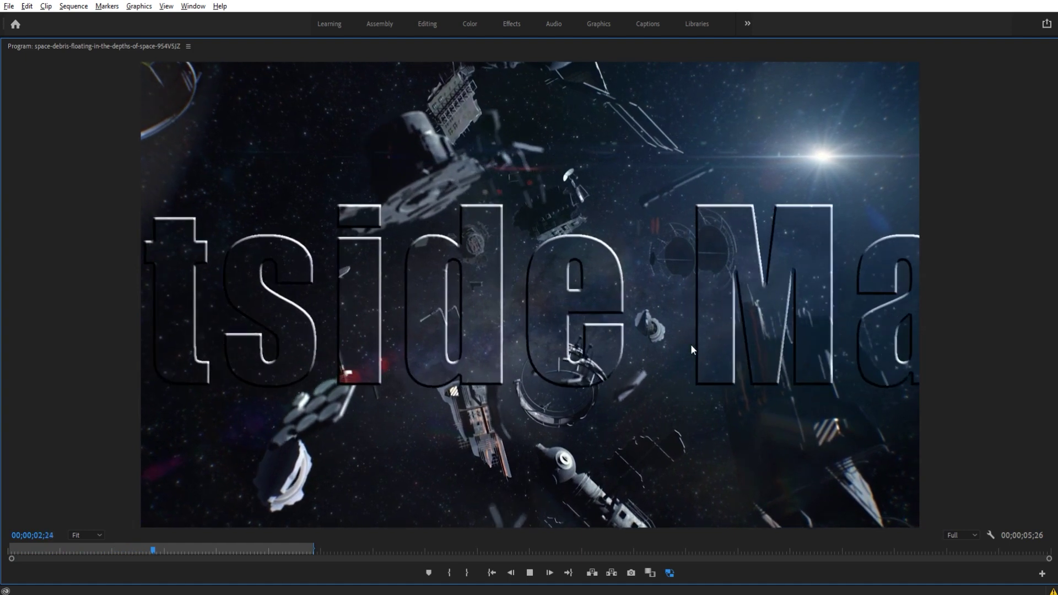
pyautogui.press('space')
pyautogui.press('`')
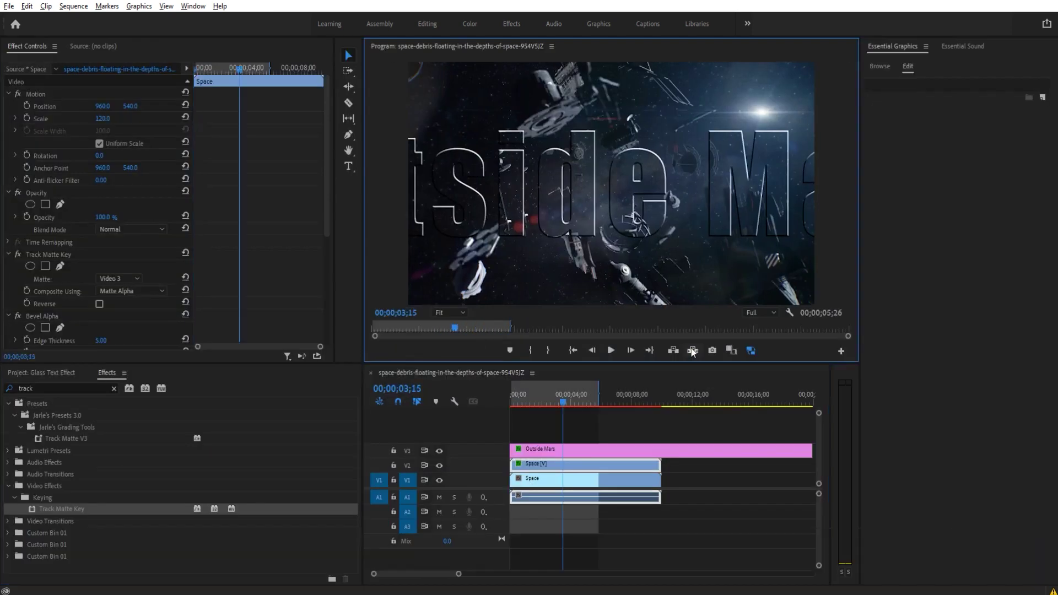
pyautogui.moveTo(563, 402); pyautogui.dragTo(499, 393)
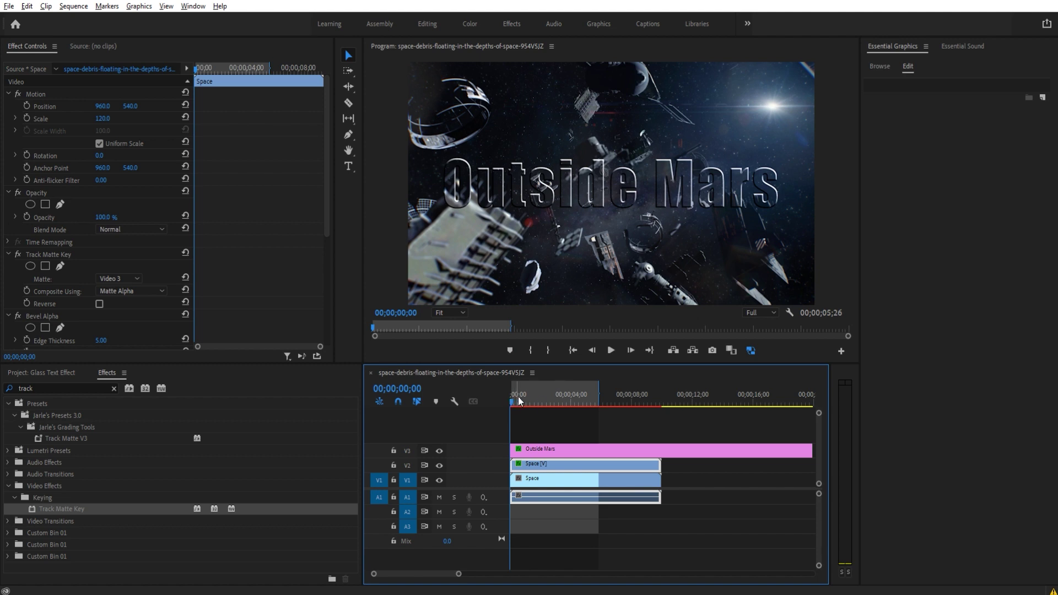
# Start rendering the sequence's work-area preview with Enter, then cancel the render.
pyautogui.rightClick(537, 398)
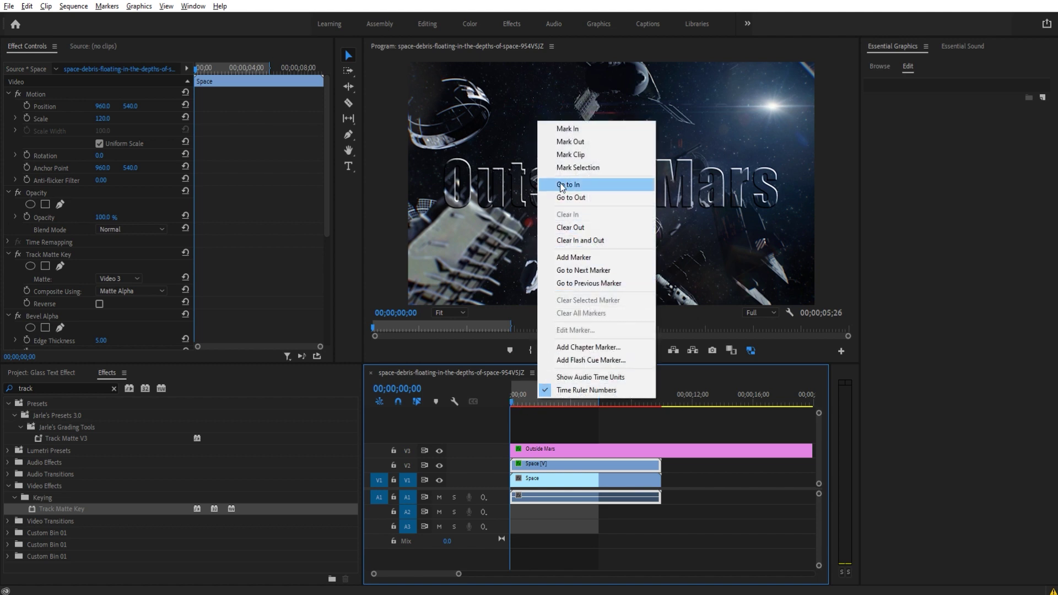
pyautogui.click(584, 419)
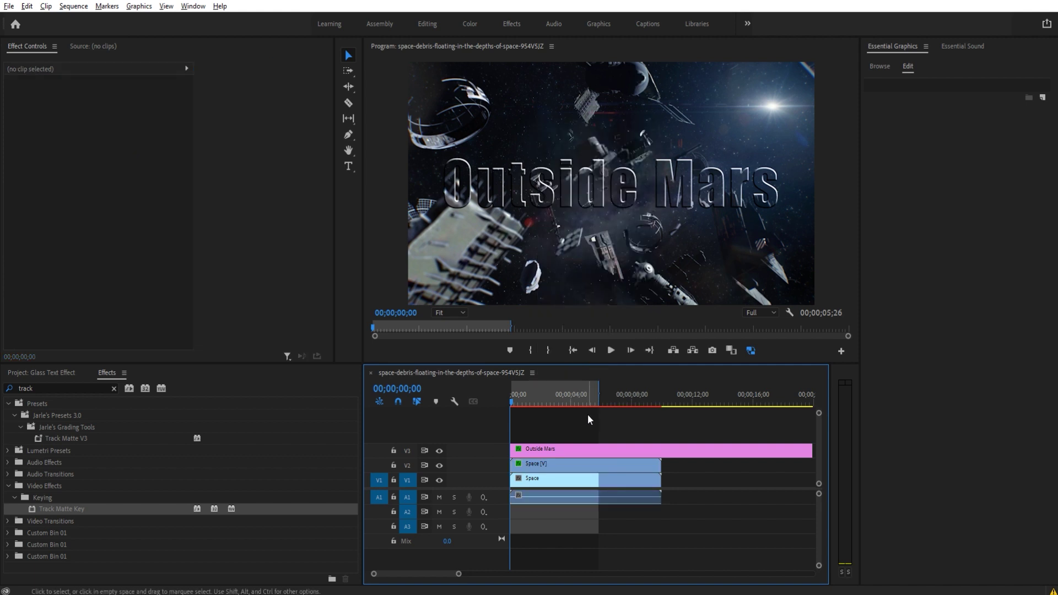
pyautogui.press('Return')
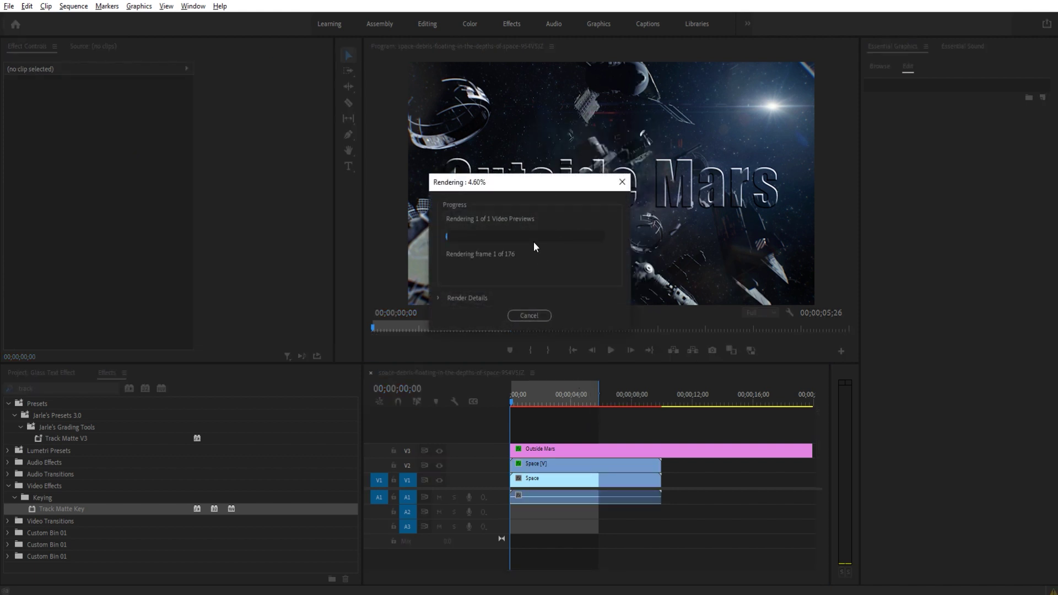
pyautogui.click(530, 316)
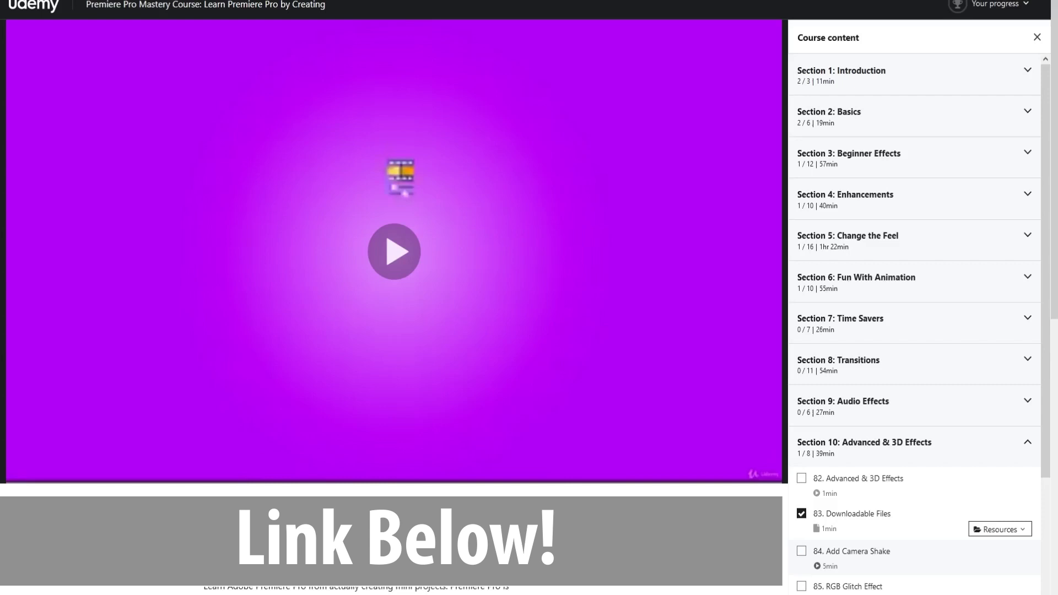
# Expand Section 1: Introduction, Section 3: Beginner Effects and Section 4: Enhancements in Course content.
pyautogui.click(924, 77)
pyautogui.click(937, 267)
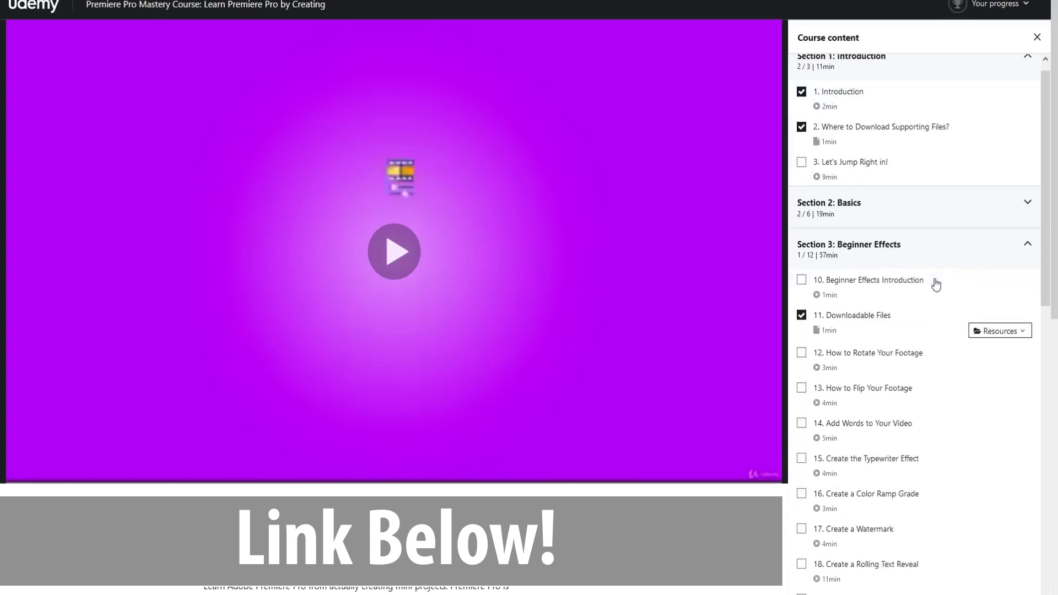
pyautogui.scroll(-8, 931, 289)
pyautogui.click(890, 255)
pyautogui.scroll(-5, 892, 287)
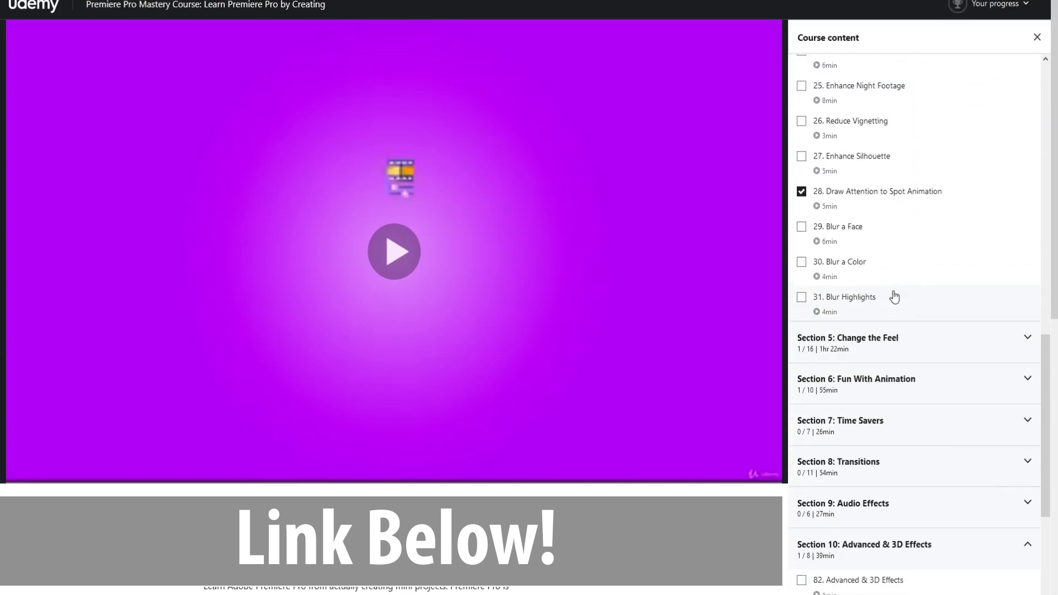
# Expand Section 6: Fun With Animation, Section 8: Transitions and Section 9: Audio Effects.
pyautogui.click(897, 300)
pyautogui.scroll(-8, 893, 309)
pyautogui.scroll(-2, 697, 300)
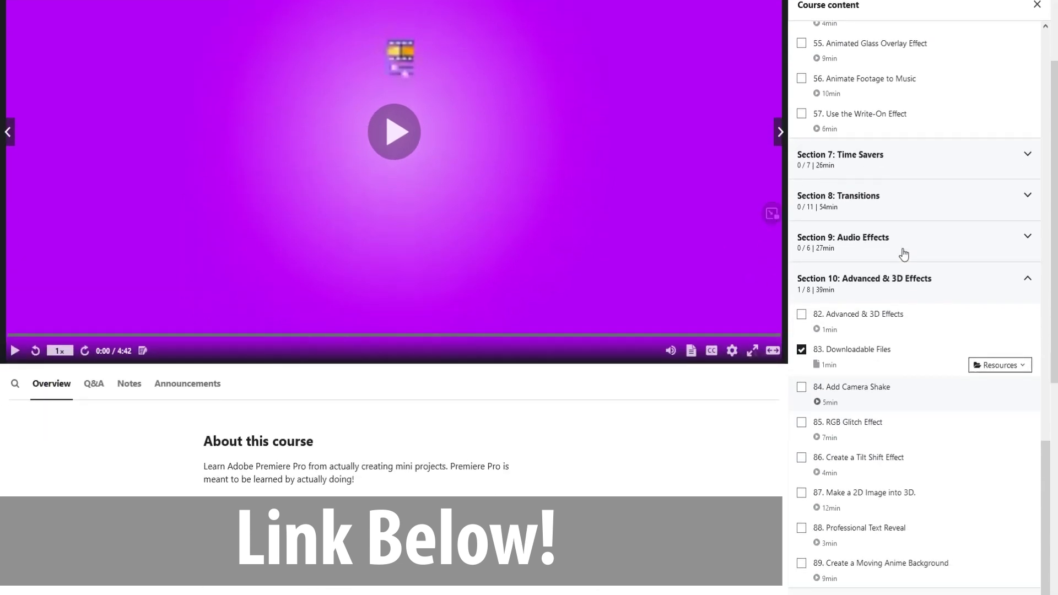
pyautogui.scroll(1, 902, 253)
pyautogui.click(902, 252)
pyautogui.scroll(-6, 902, 253)
pyautogui.click(899, 321)
pyautogui.scroll(-5, 900, 329)
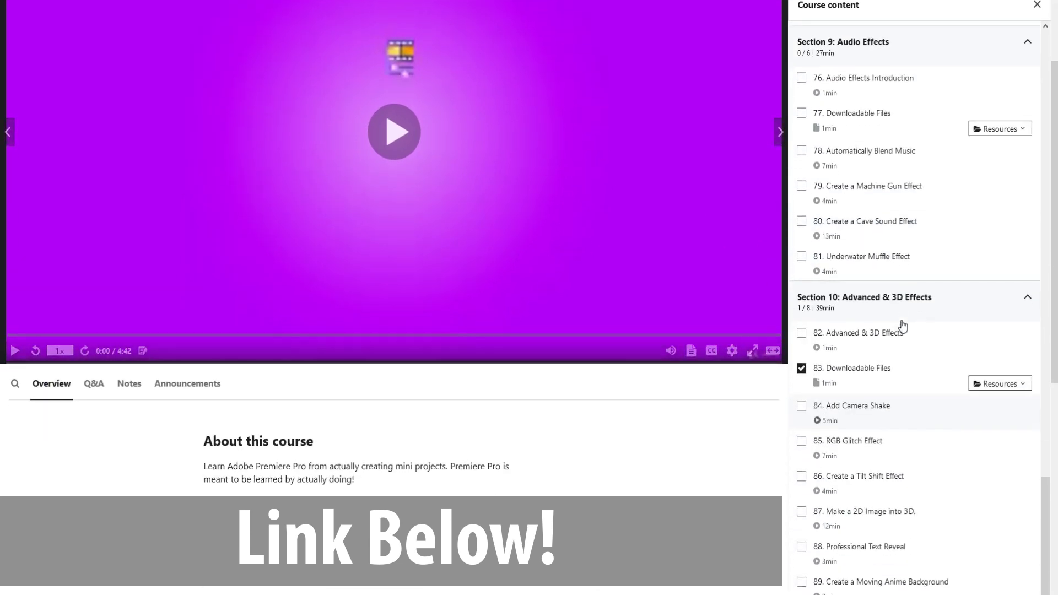